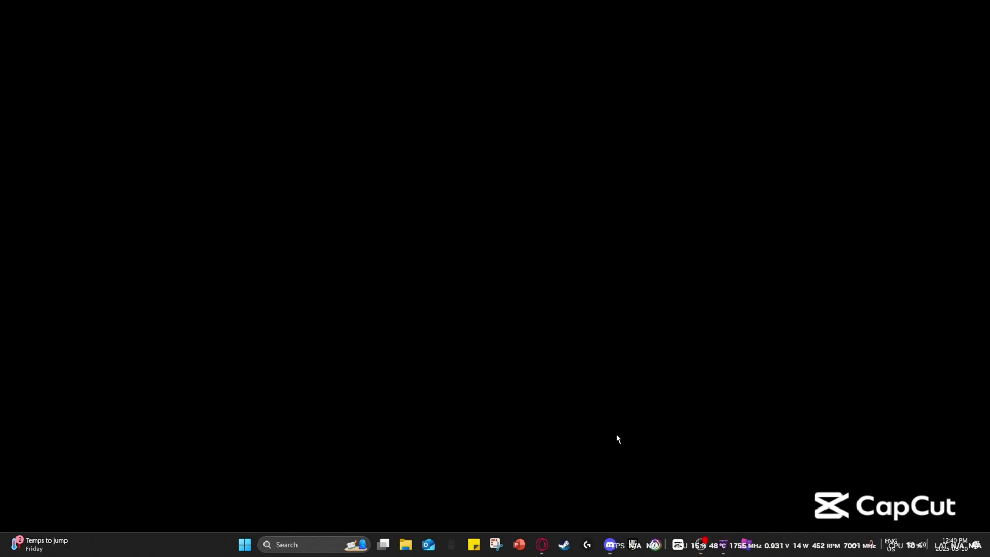
Launch ReTwisted from the taskbar and drag its window toward the screen centre.
left_click(723, 544)
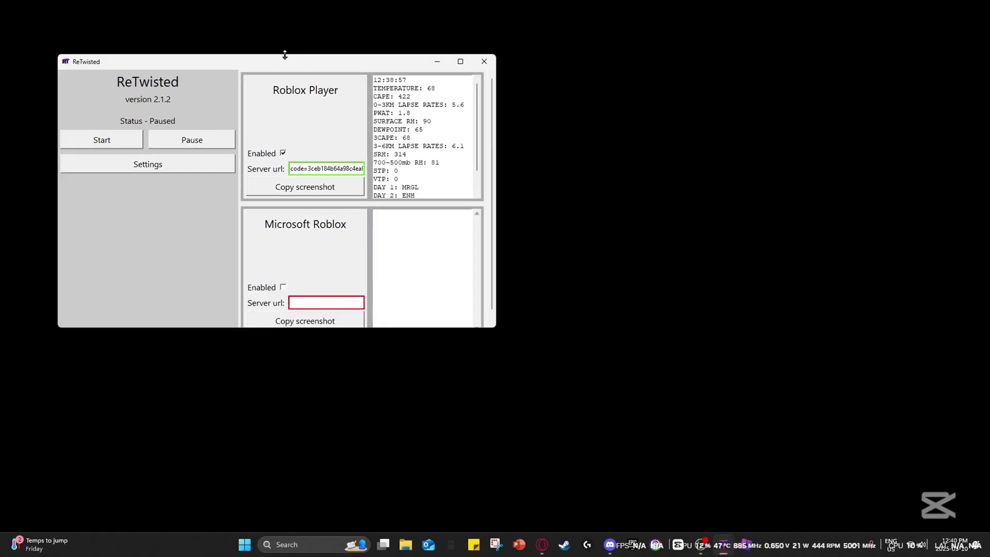
left_click_drag(285, 56, 555, 126)
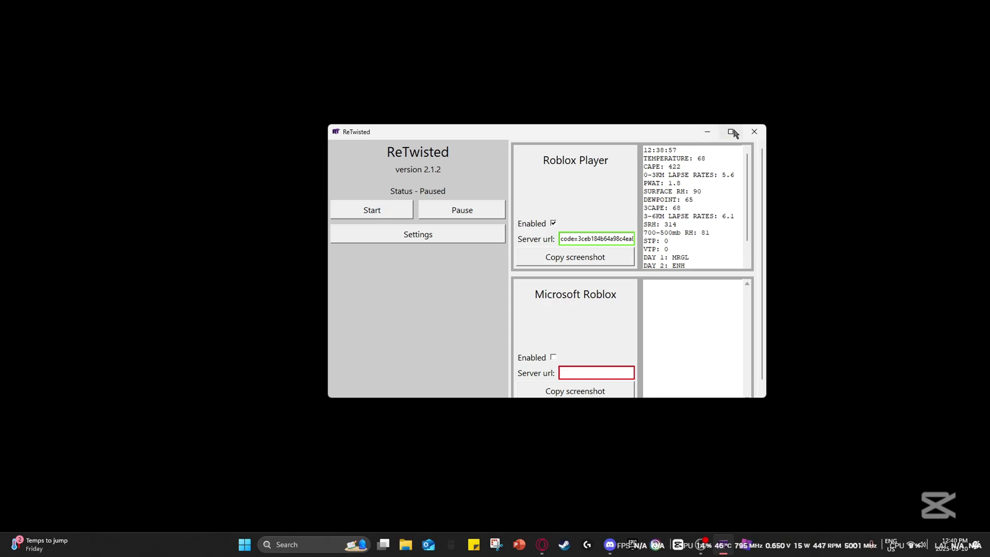
left_click_drag(545, 136, 479, 128)
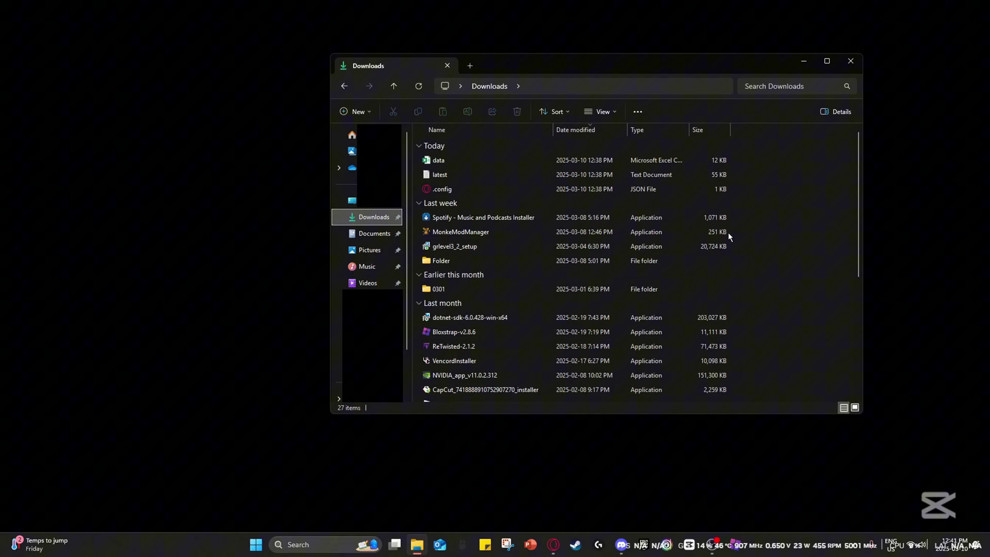
Delete ReTwisted-2.1.2, data, latest, .config and the Spotify installer from Downloads.
left_click(435, 349)
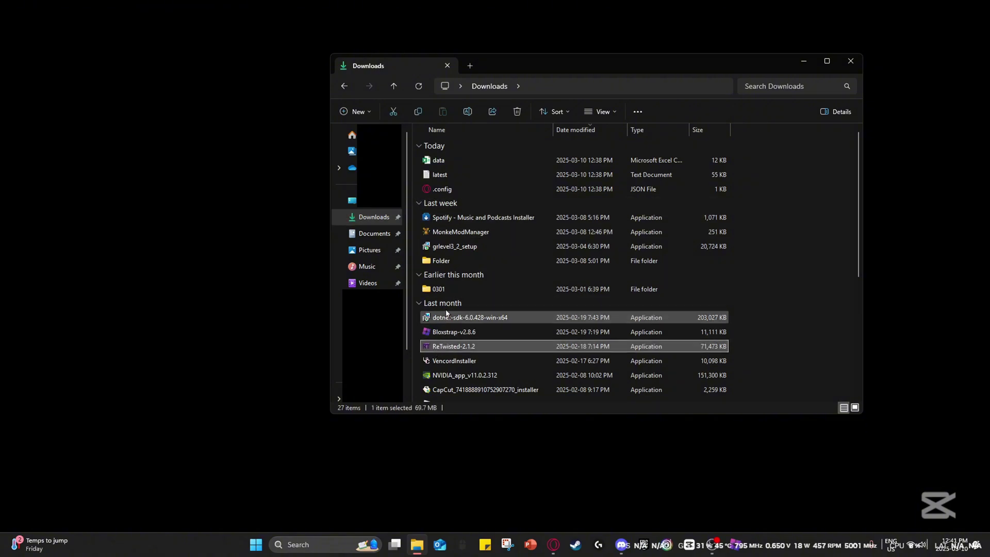
left_click(516, 112)
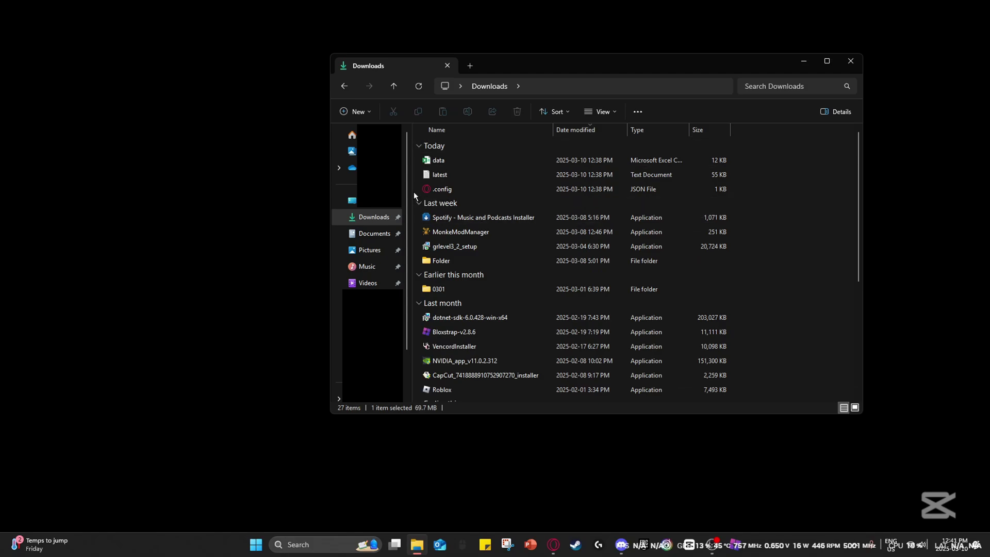
left_click_drag(414, 193, 421, 154)
left_click(518, 112)
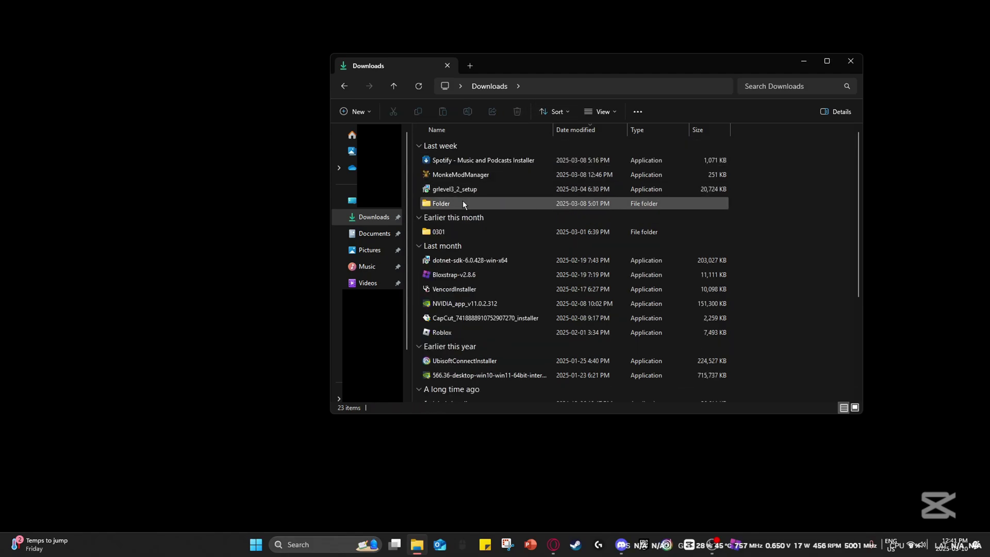
left_click(465, 160)
left_click(516, 111)
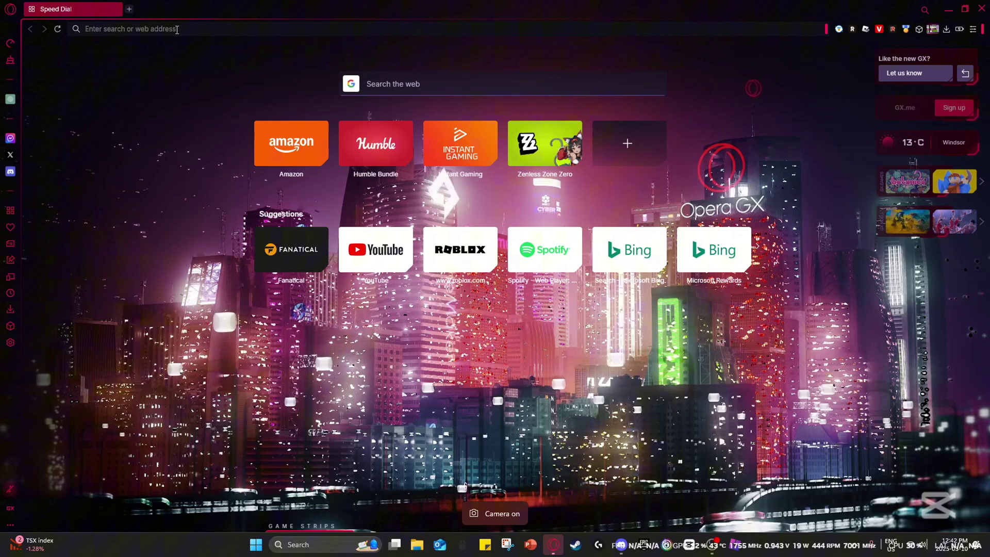
Load github.com/Okmada/ReTwisted/releases and open the latest 2.1.2 release page.
key("ctrl+v")
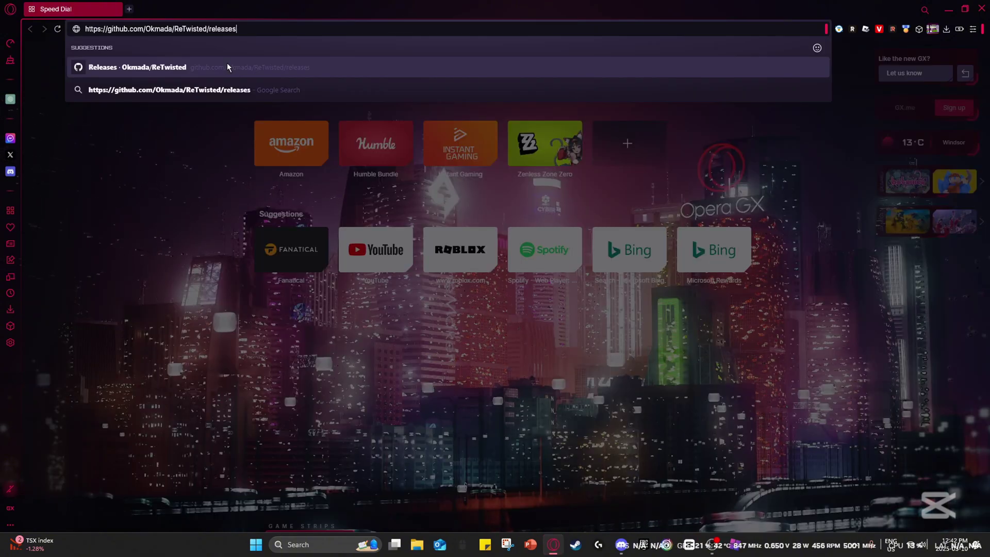
key("Return")
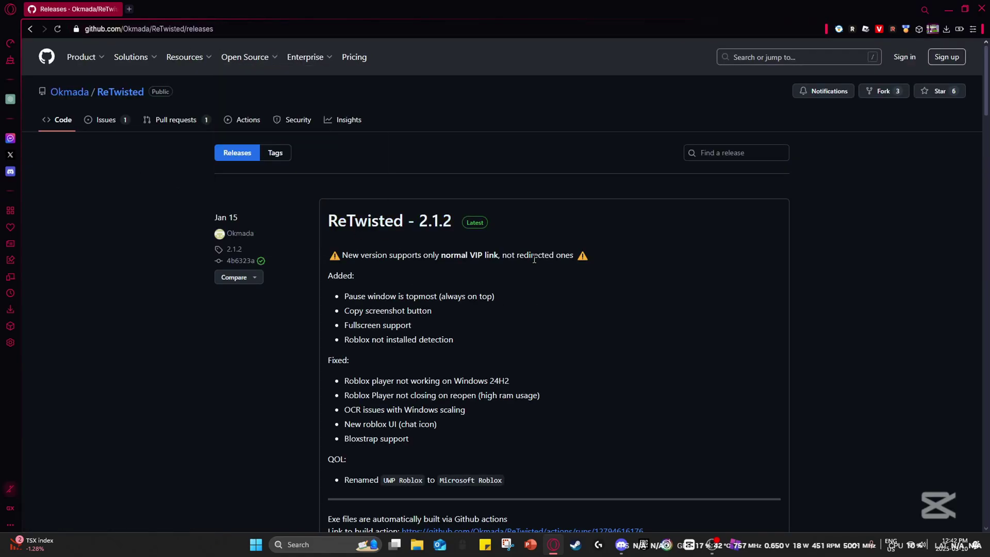
left_click(475, 223)
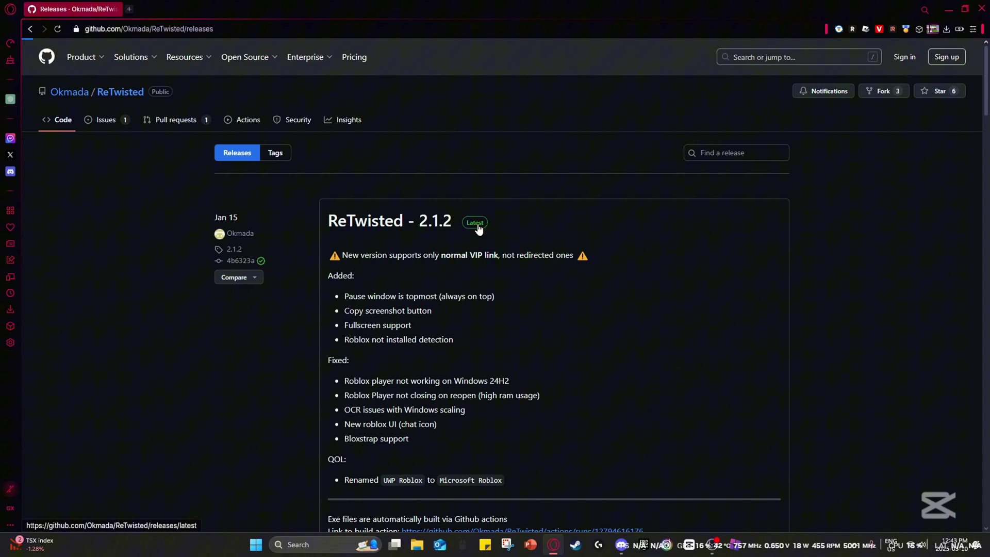
scroll(518, 391, "down", 3)
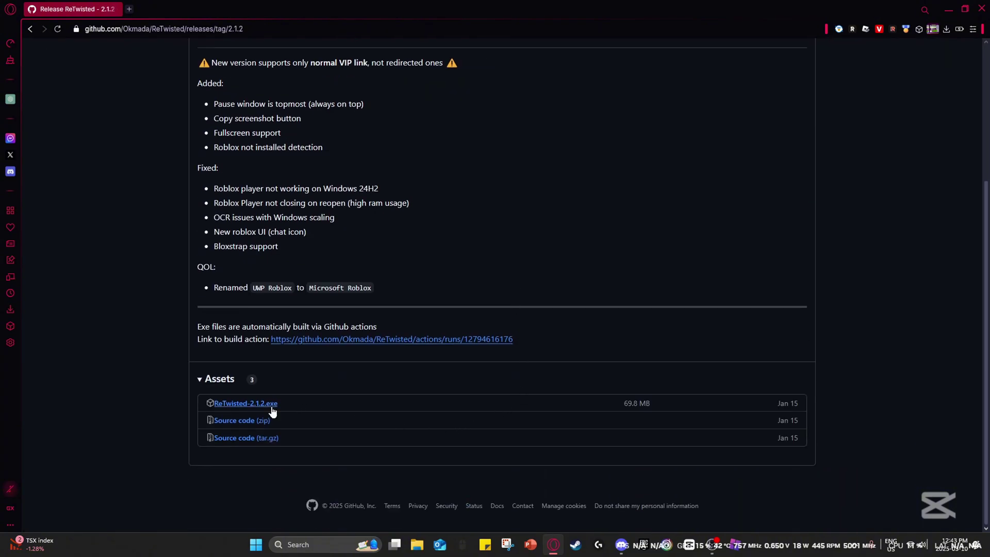
scroll(227, 292, "up", 3)
left_click_drag(214, 299, 219, 294)
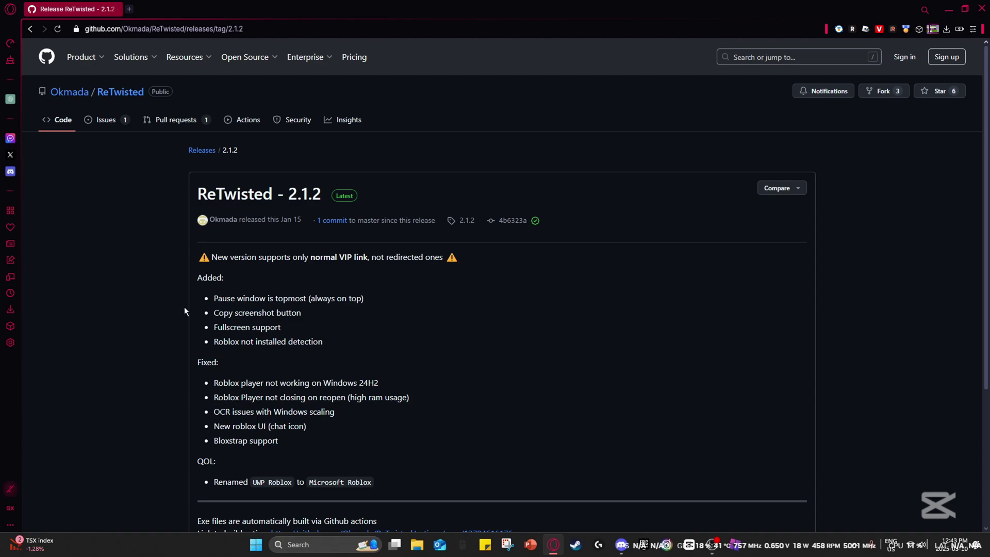
scroll(184, 308, "down", 3)
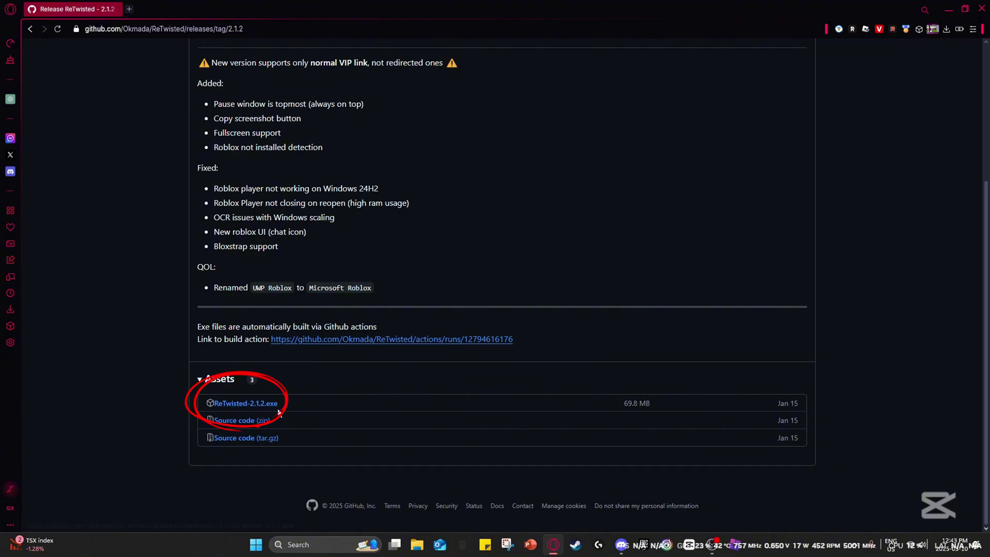
Download ReTwisted-2.1.2.exe into Downloads and run it.
left_click(246, 403)
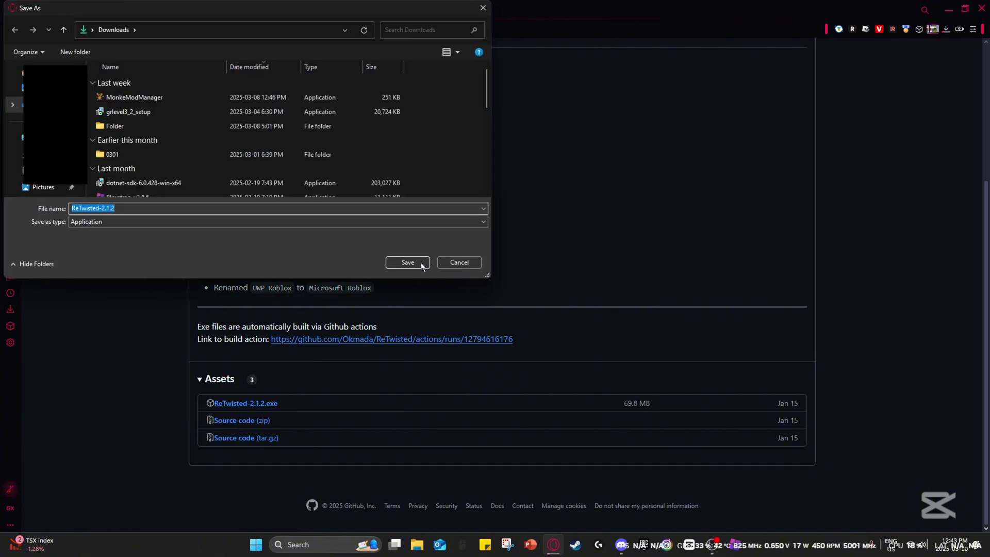
left_click(409, 262)
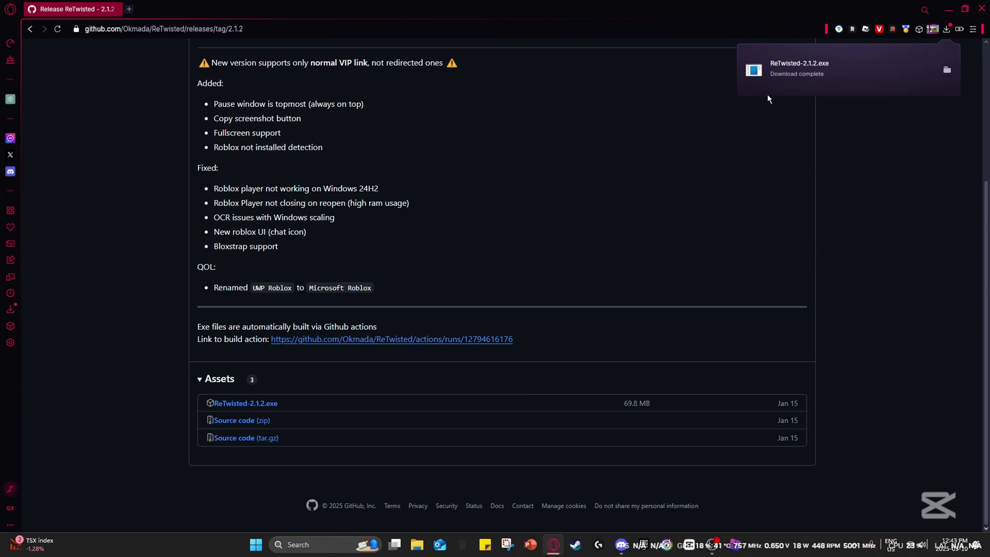
left_click(813, 73)
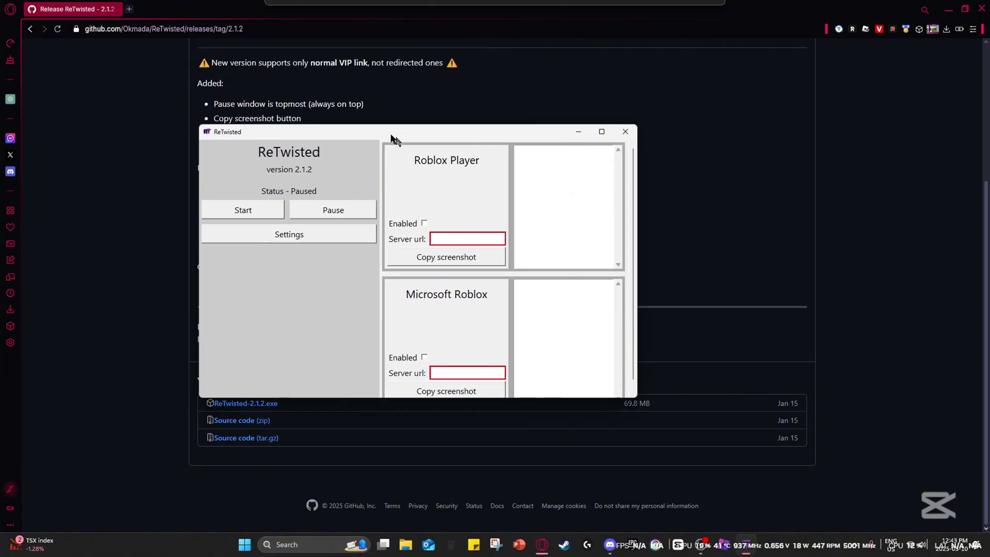
Recentre the ReTwisted window, close it, and relaunch it from the taskbar.
mouse_move(238, 55)
left_mouse_down()
mouse_move(520, 192)
mouse_move(478, 159)
mouse_move(530, 198)
mouse_move(563, 191)
mouse_move(504, 167)
mouse_move(515, 130)
left_mouse_up()
right_click(746, 545)
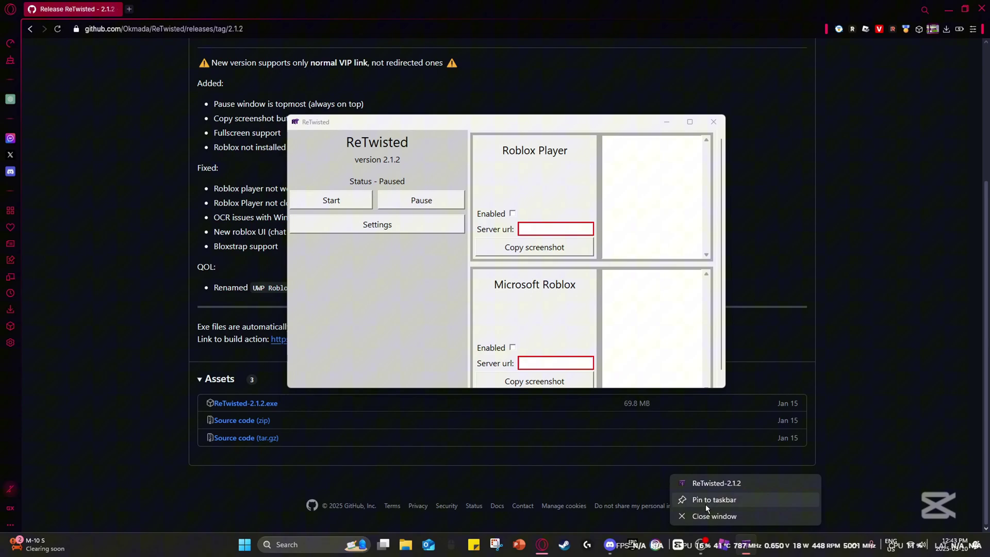
left_click(705, 503)
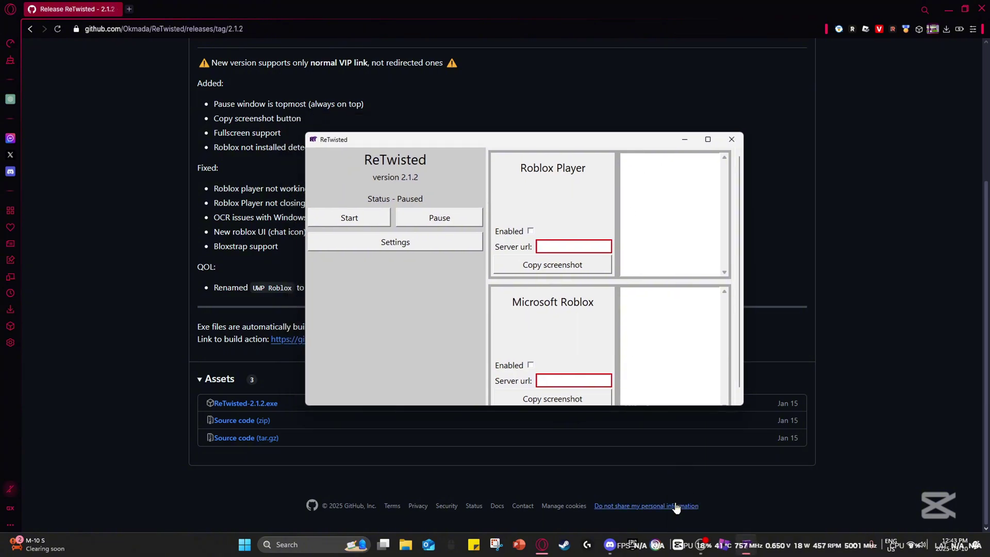
left_click(731, 140)
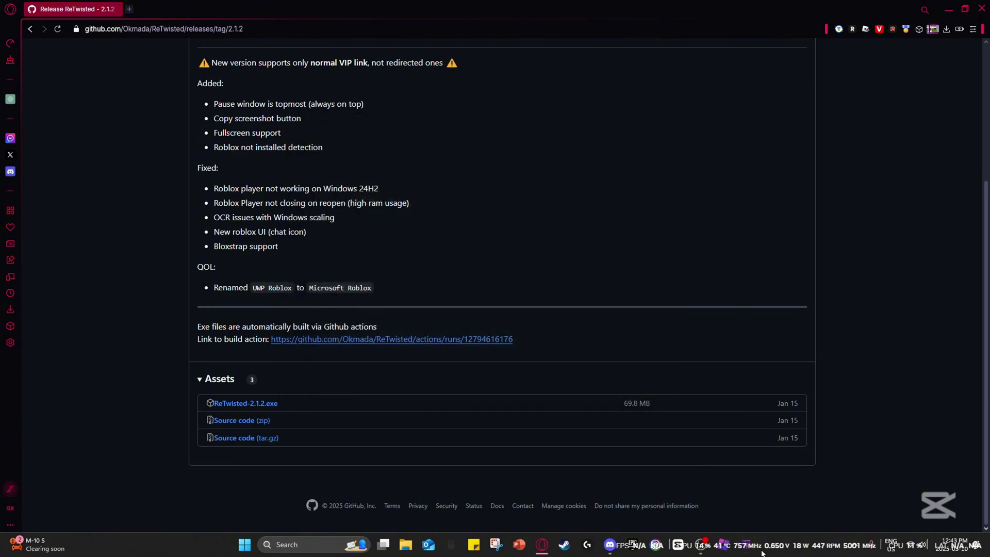
left_click(747, 544)
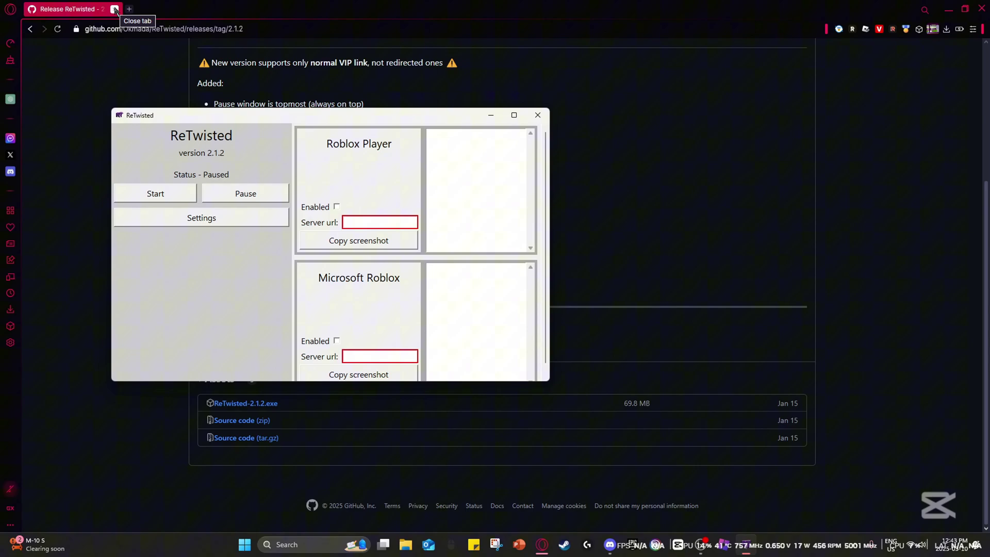
Close GitHub and list the private servers on Roblox's Twisted [BETA] page.
left_click(114, 10)
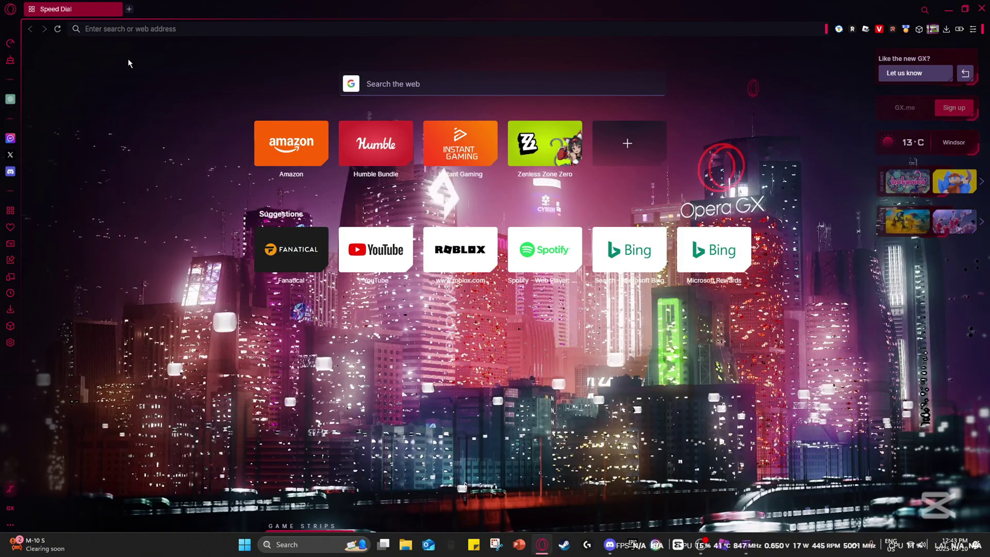
type("ro")
left_click(128, 67)
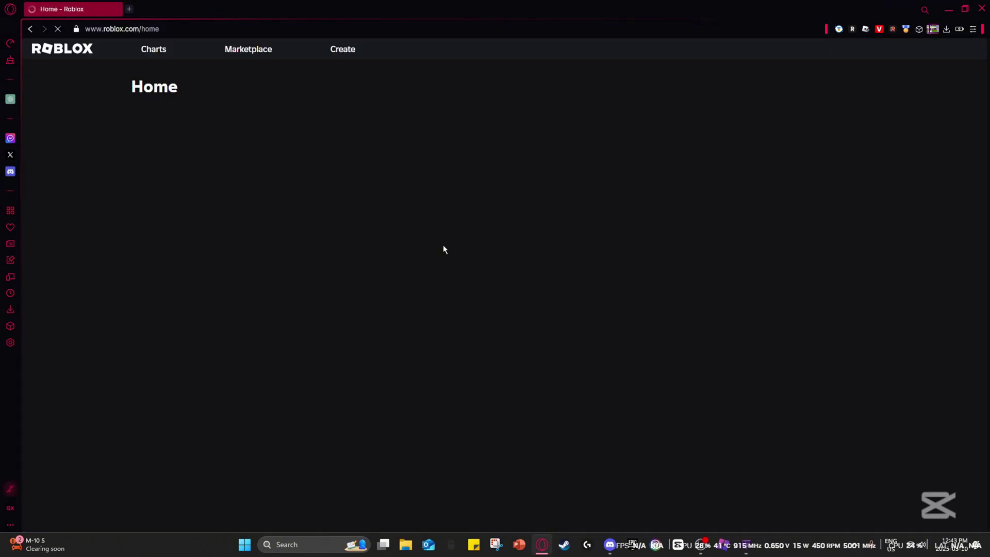
scroll(418, 278, "down", 2)
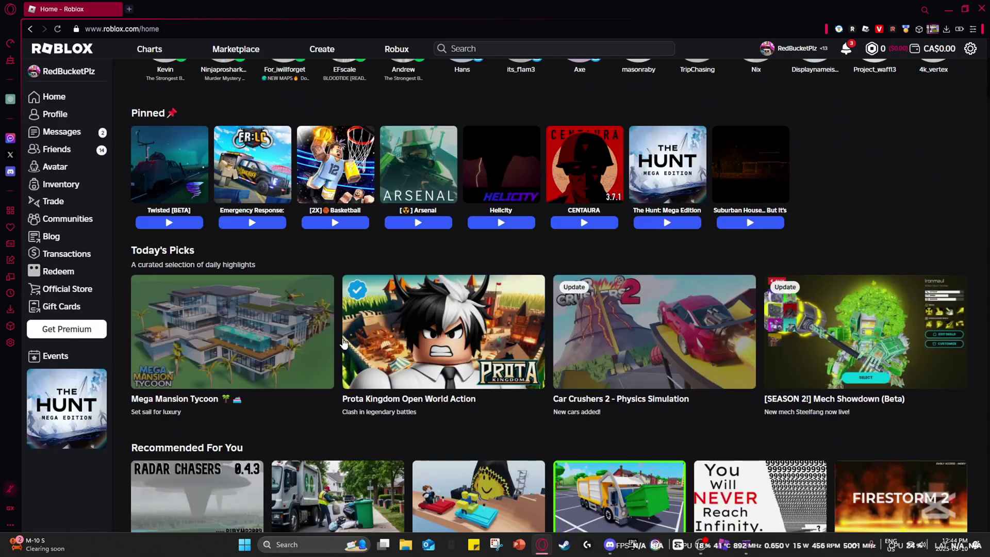
scroll(345, 342, "down", 1)
left_click(169, 85)
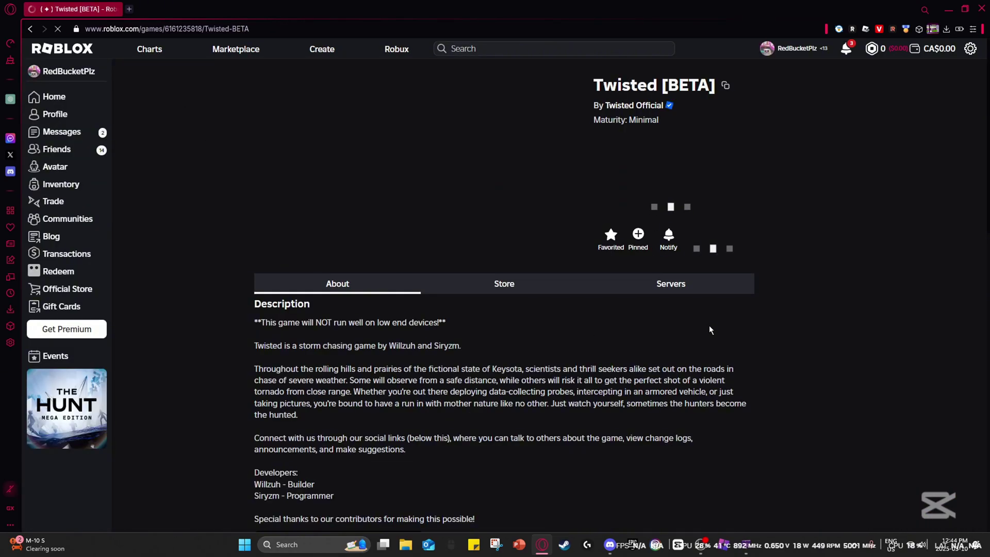
left_click(673, 285)
scroll(634, 331, "down", 1)
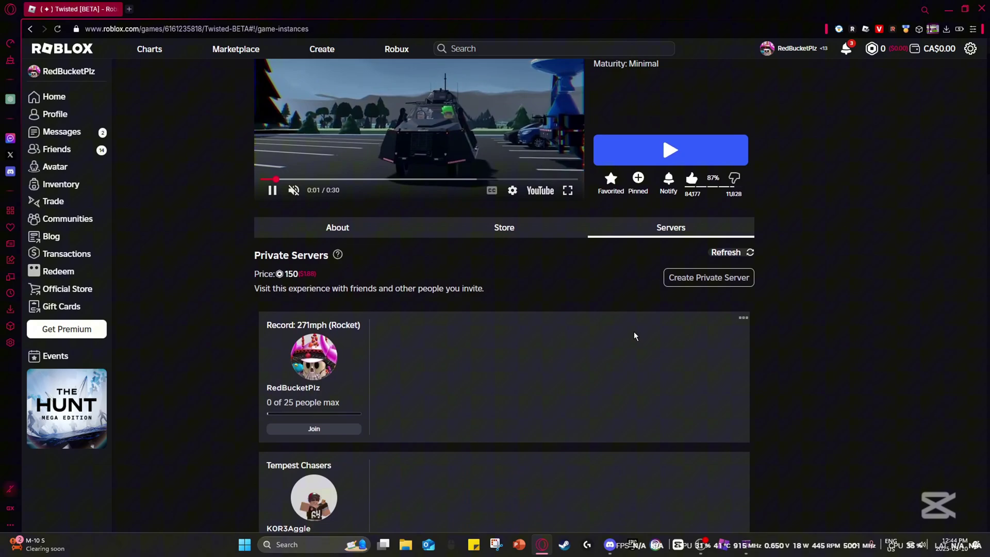
scroll(634, 334, "down", 2)
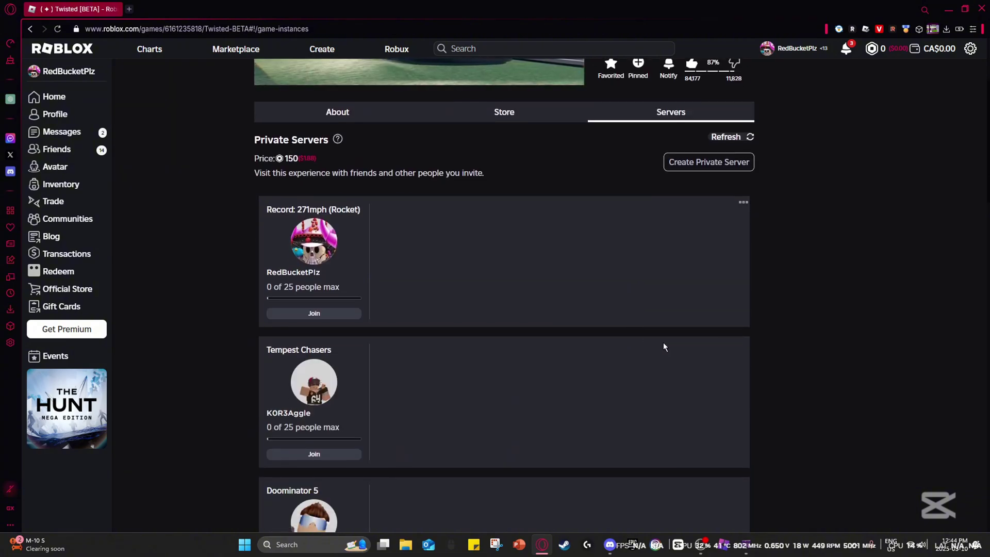
left_click(742, 203)
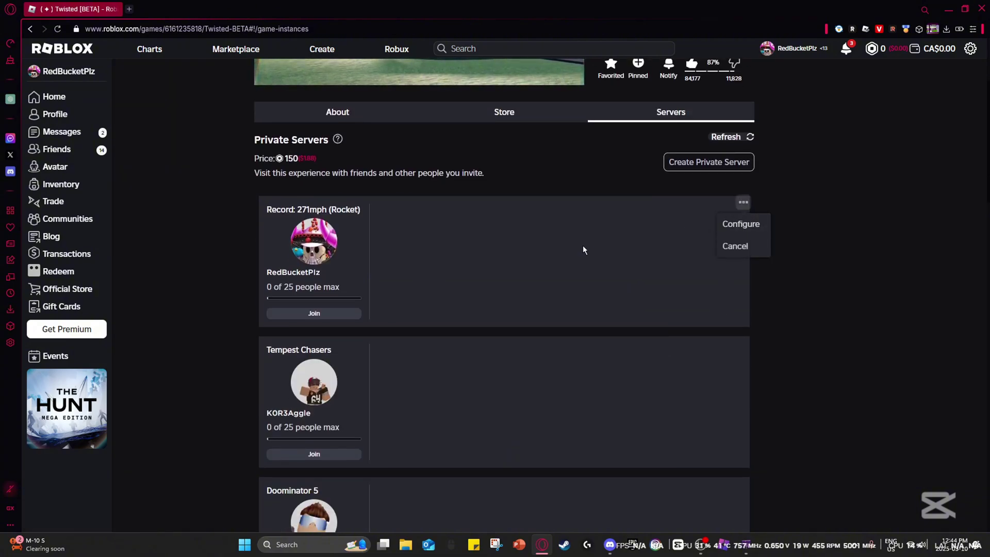
left_click(557, 259)
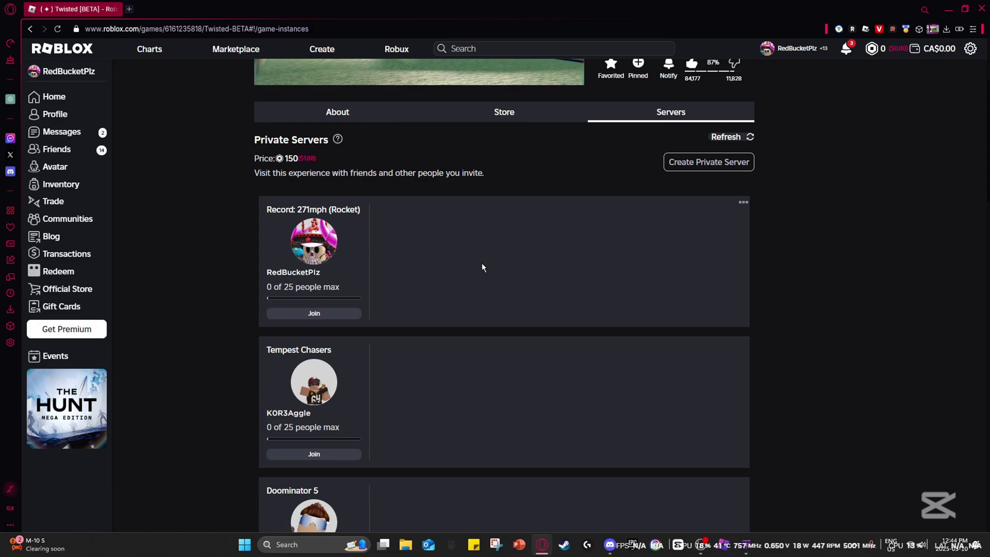
Open the private server's Configure page, regenerate its link and copy it.
left_click(743, 203)
left_click(743, 225)
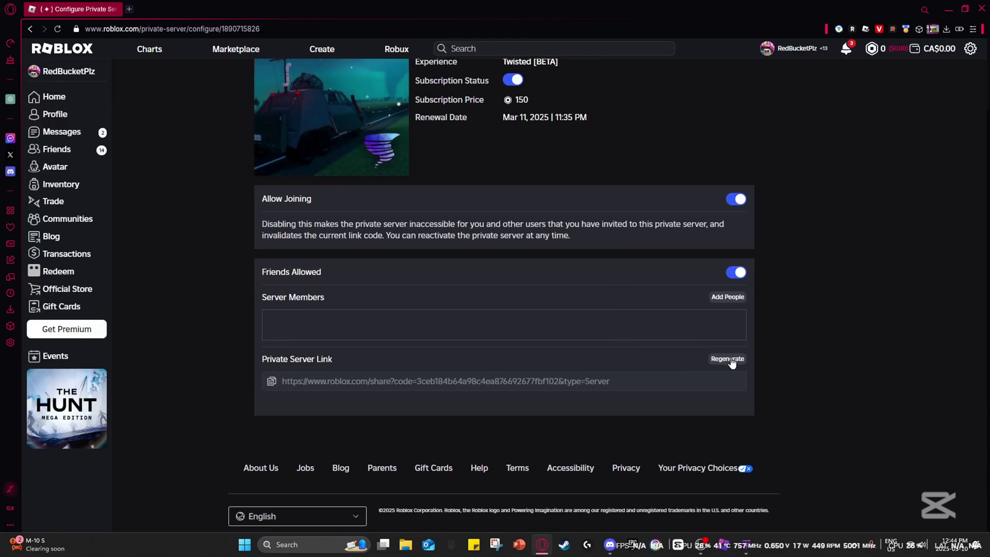
left_click_drag(264, 362, 320, 364)
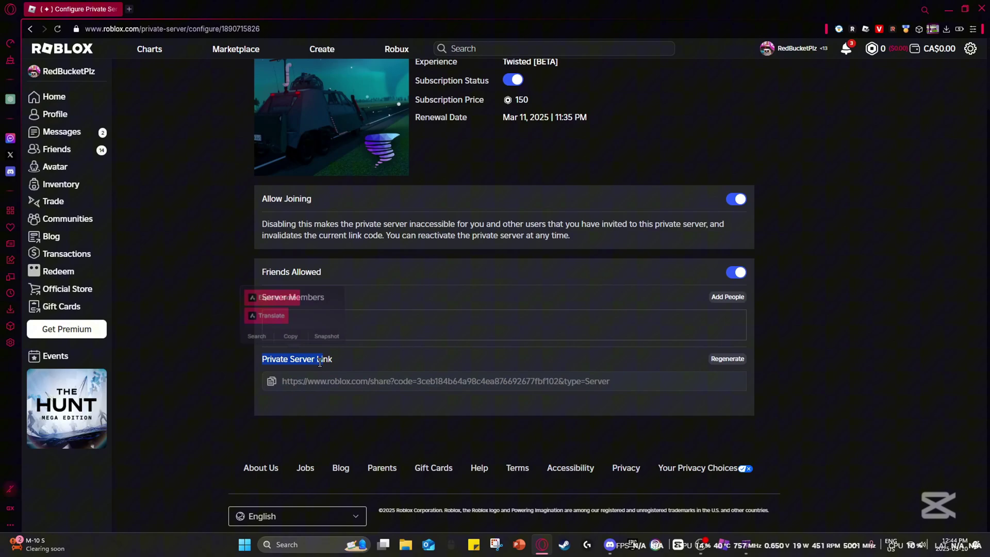
left_click(480, 352)
left_click(728, 360)
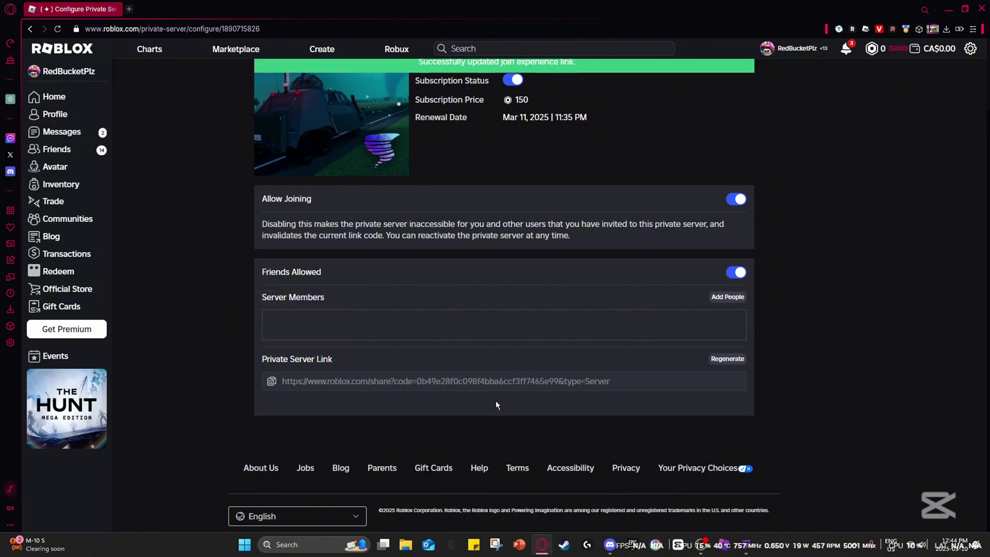
left_click(272, 382)
Paste the private server link as ReTwisted's Roblox Player server url and open Settings.
left_click(725, 543)
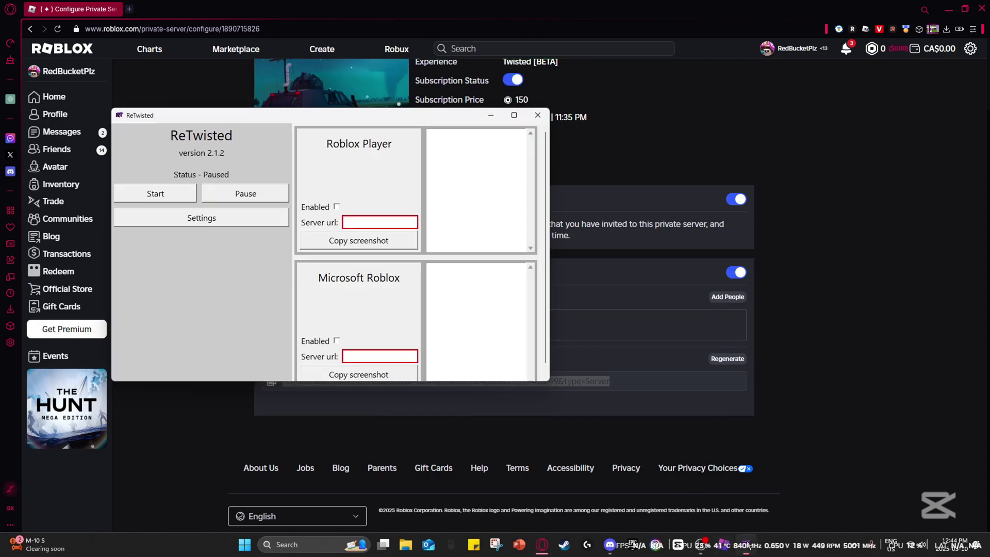
left_click(359, 222)
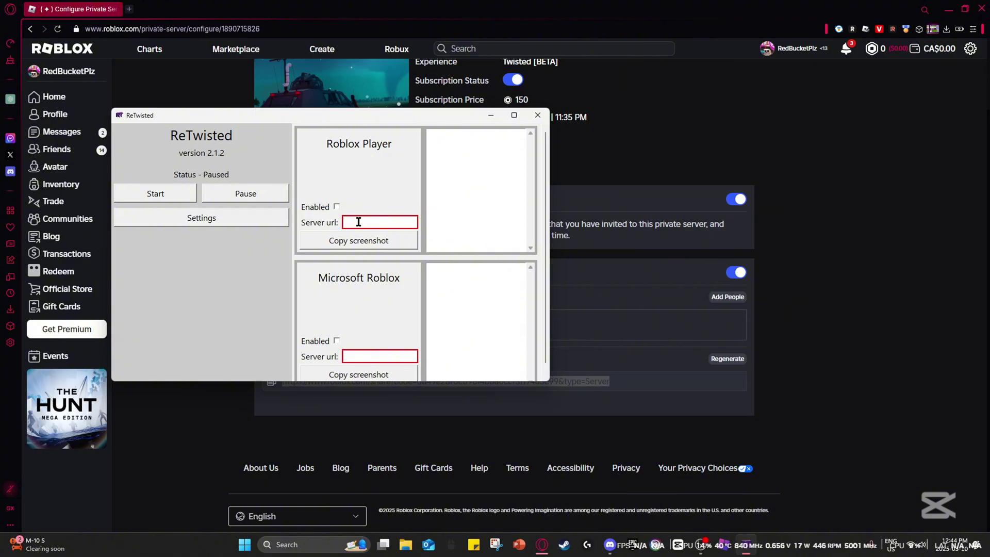
key("ctrl+v")
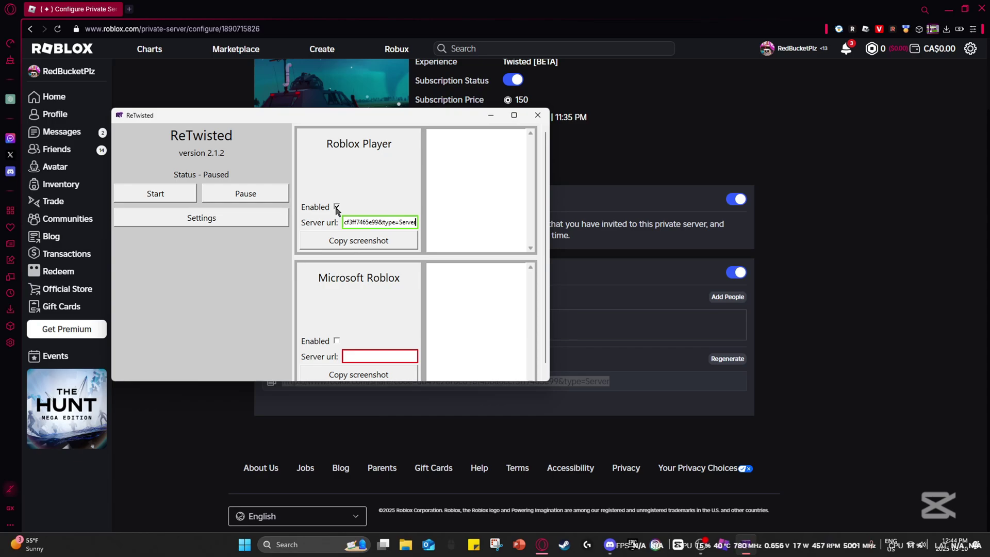
left_click(276, 220)
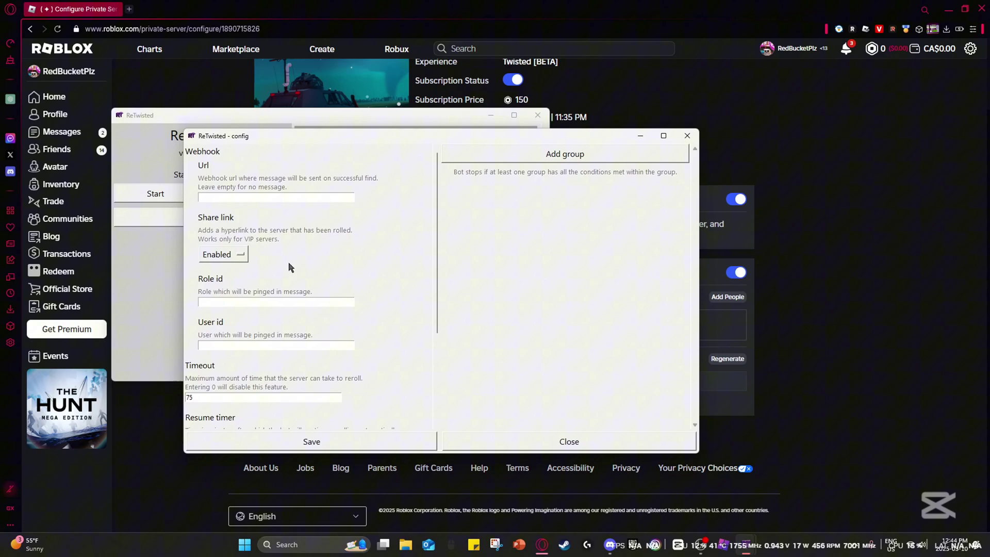
left_click_drag(437, 276, 437, 362)
Set Timeout and Resume timer to 0 and Bloxstrap to Enabled.
left_click(234, 264)
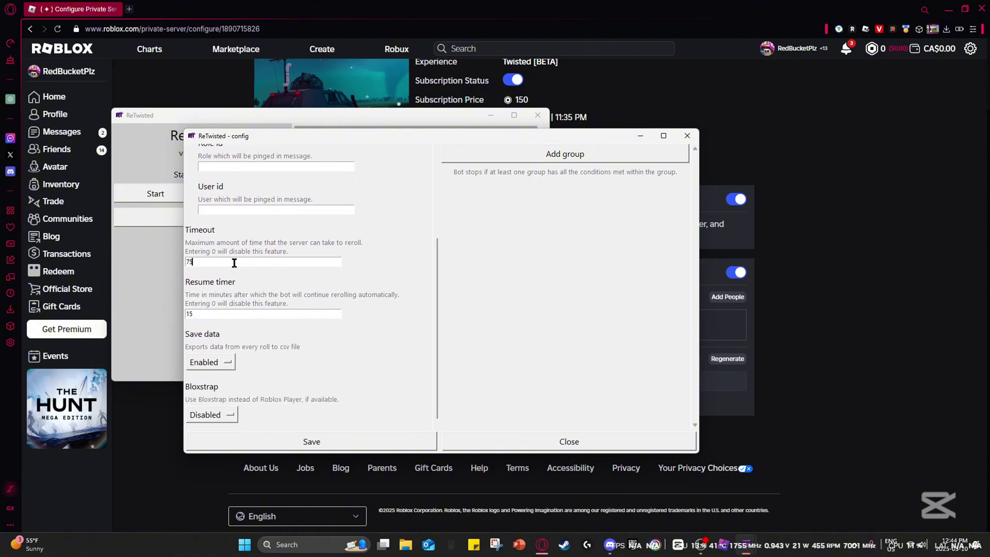
key("BackSpace")
key("BackSpace")
left_click(219, 315)
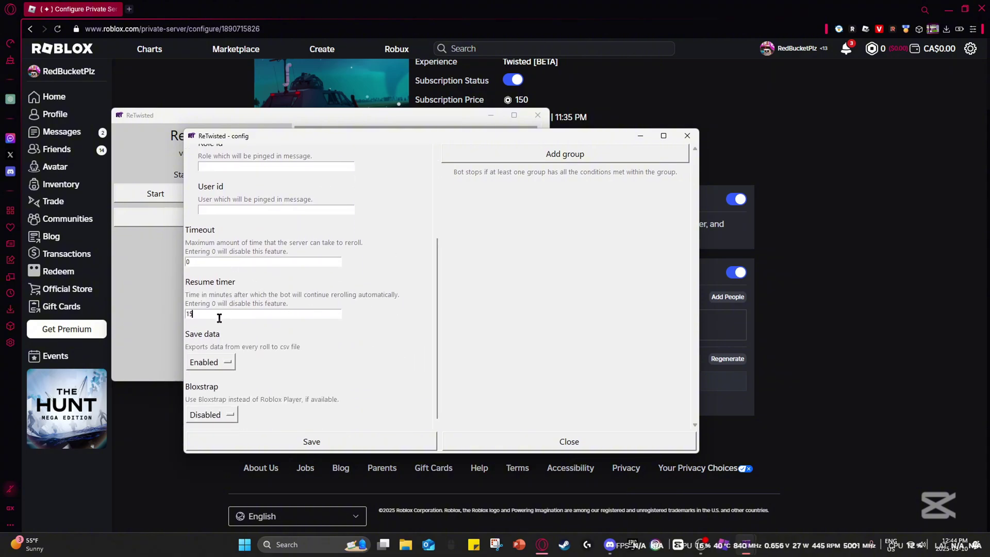
type("0")
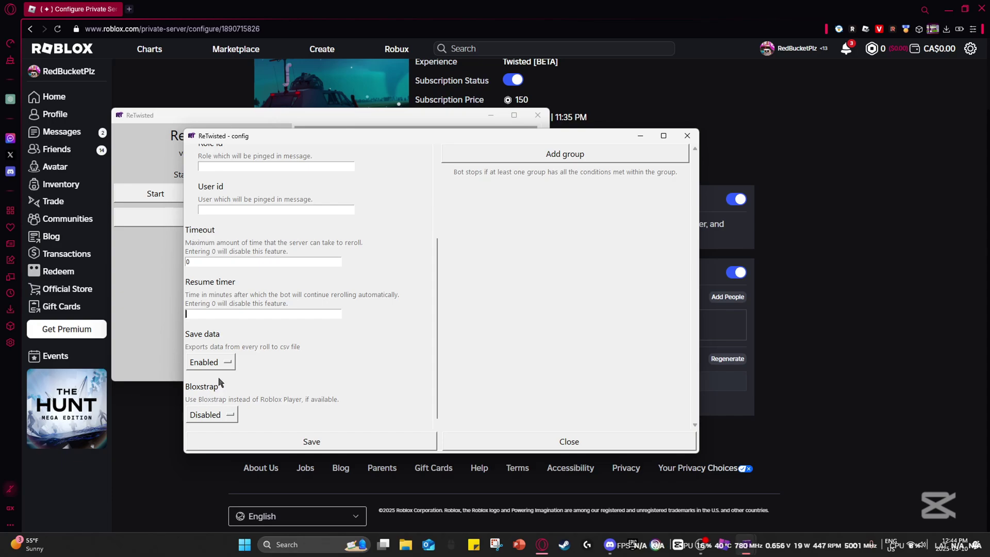
left_click(210, 411)
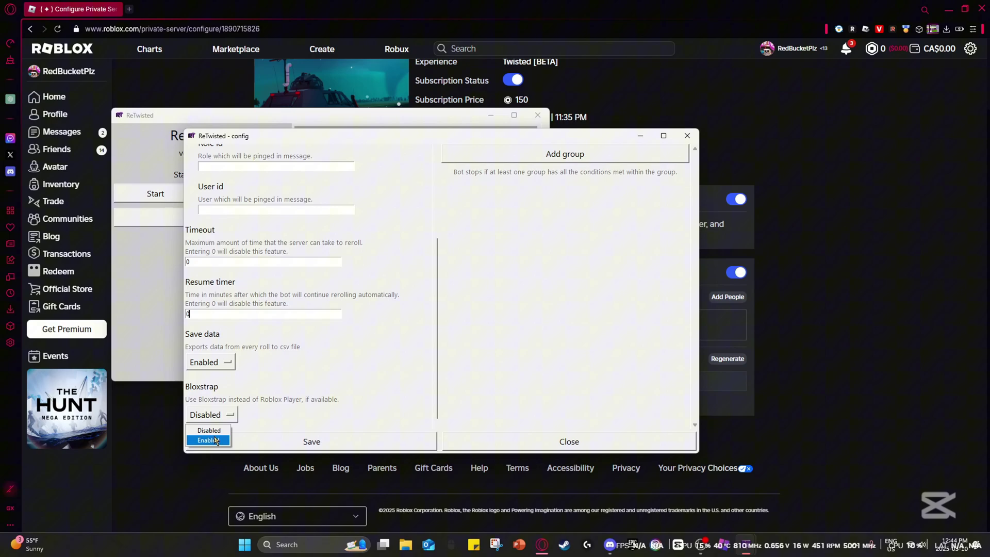
left_click(206, 440)
left_click_drag(440, 423, 438, 427)
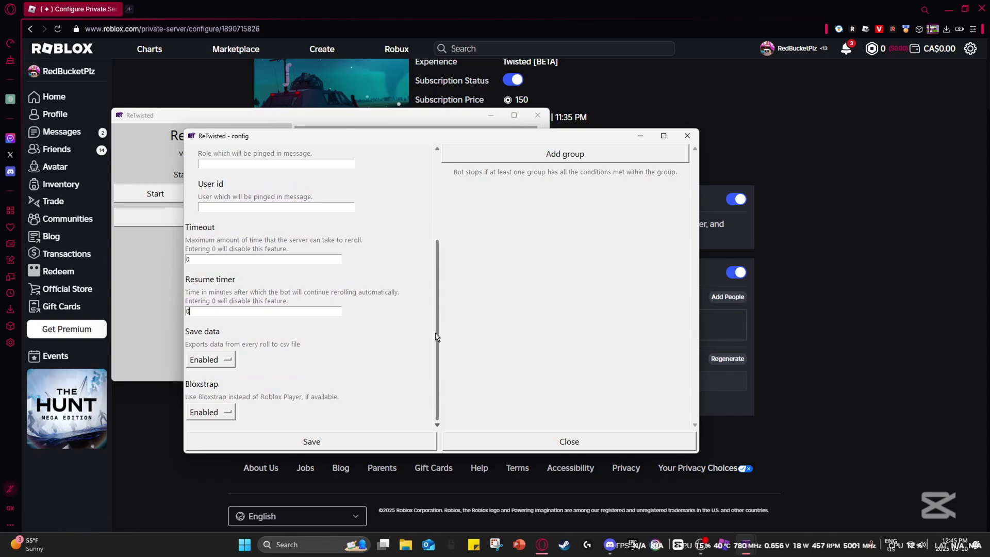
scroll(434, 348, "up", 2)
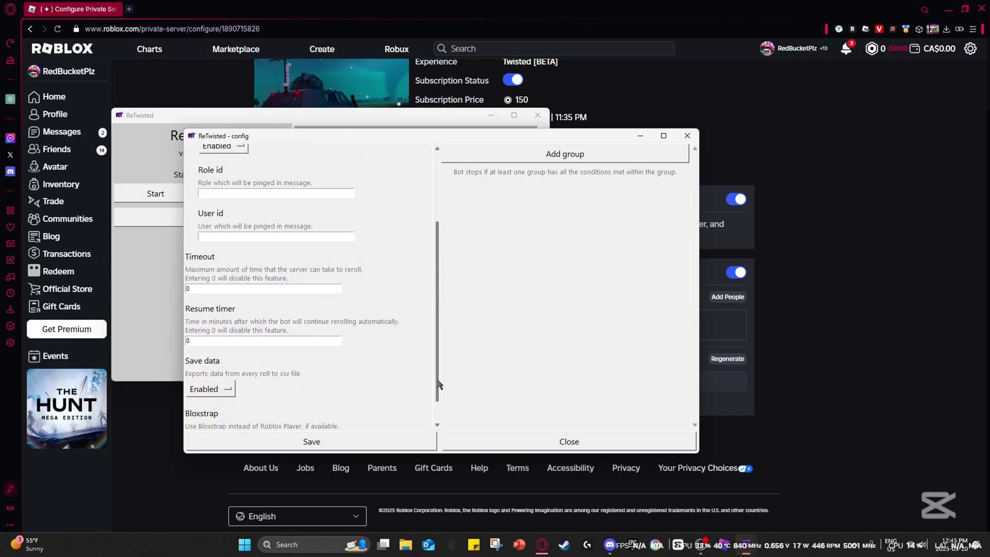
scroll(434, 347, "up", 3)
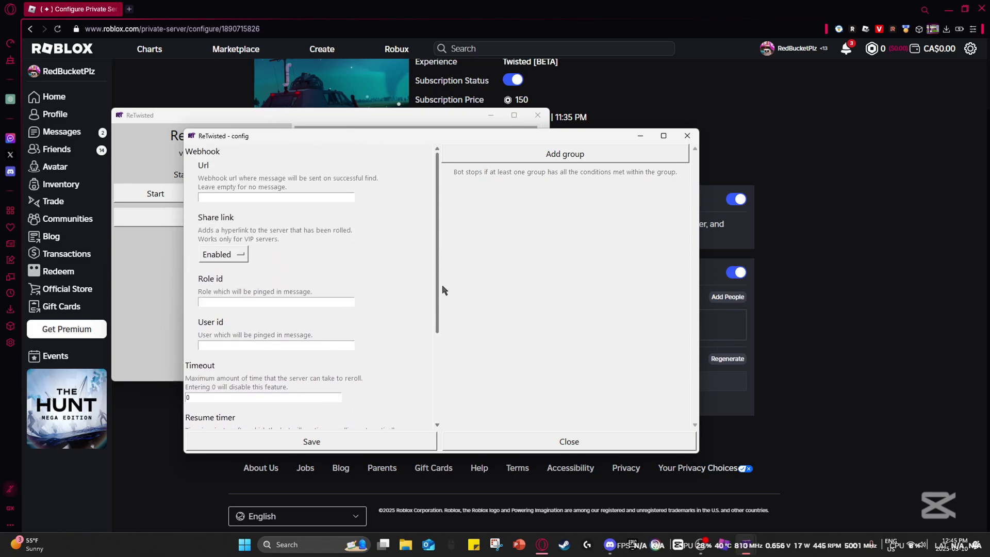
Add a condition group with a DAY 1 == condition and begin entering HIGH.
left_click(571, 157)
left_click(469, 165)
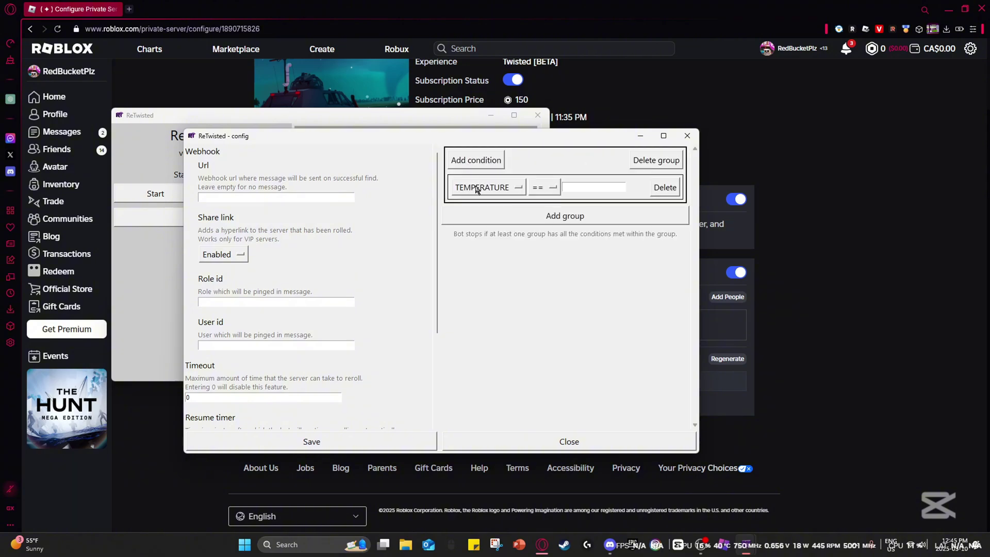
left_click(476, 190)
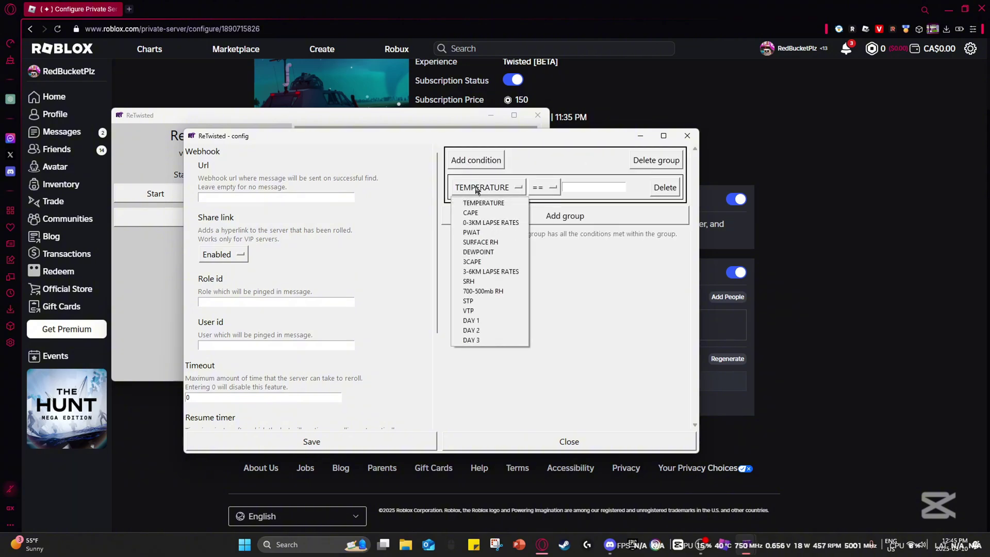
left_click(478, 320)
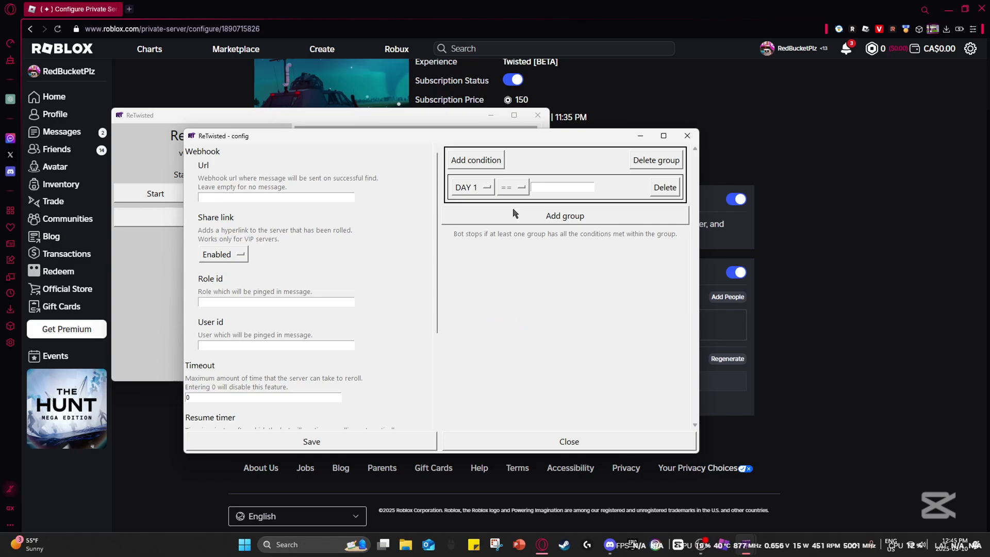
left_click(542, 187)
type("HIG")
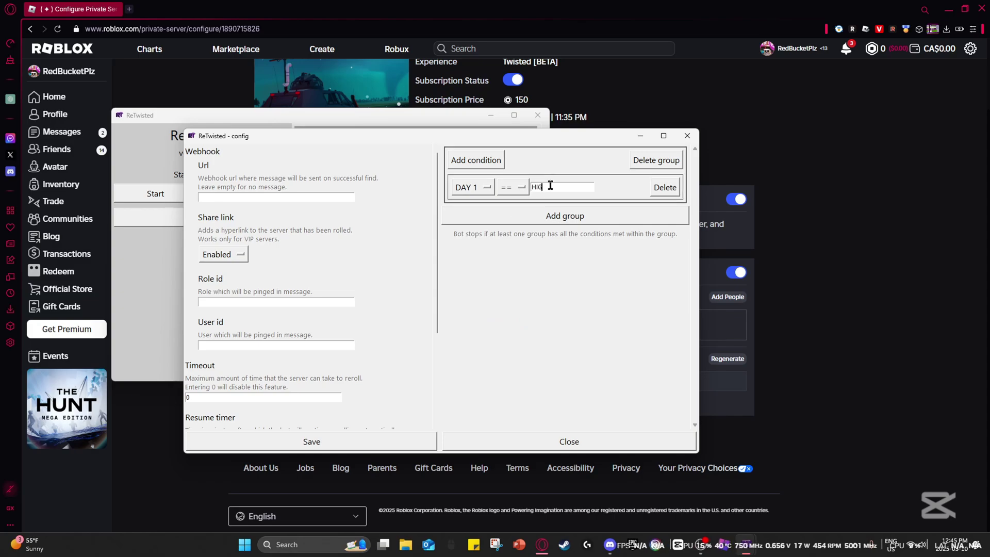
type("H")
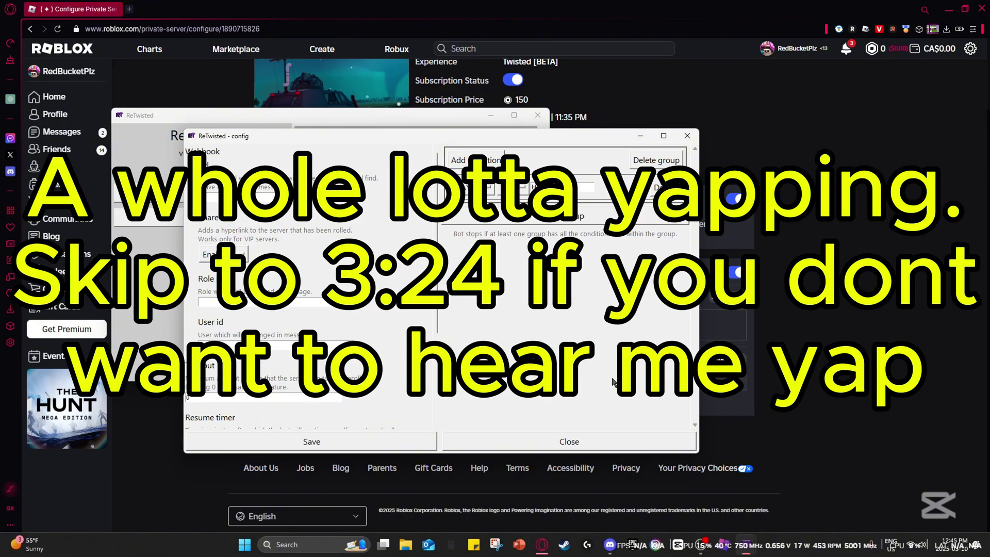
key("Escape")
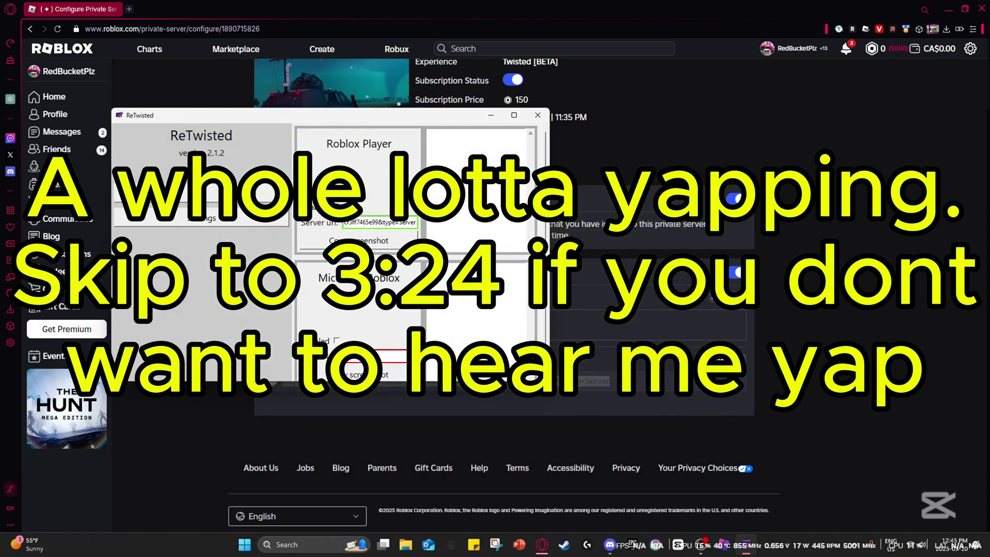
left_click(209, 220)
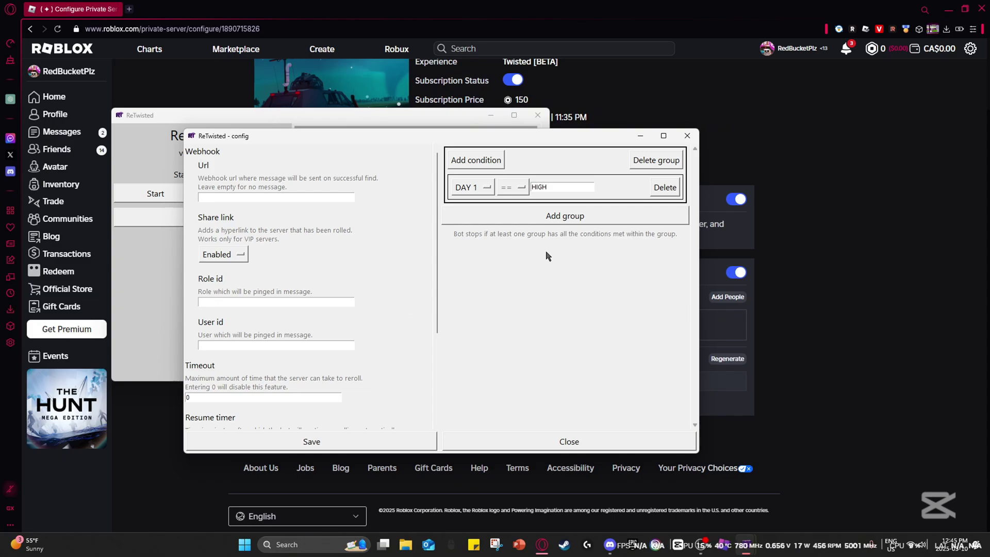
Add STP and VTP conditions to the first group, removing an extra group.
left_click(576, 216)
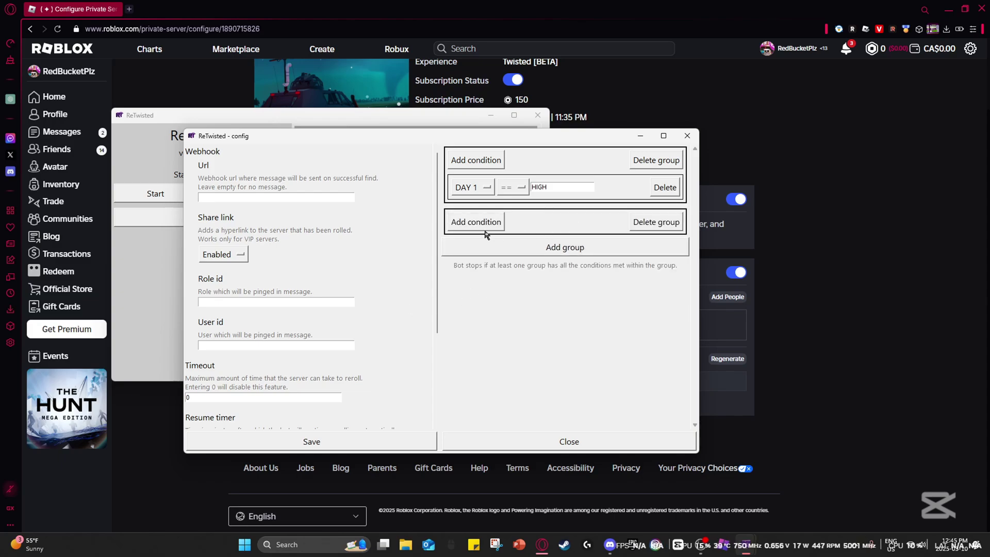
left_click(645, 226)
left_click(477, 161)
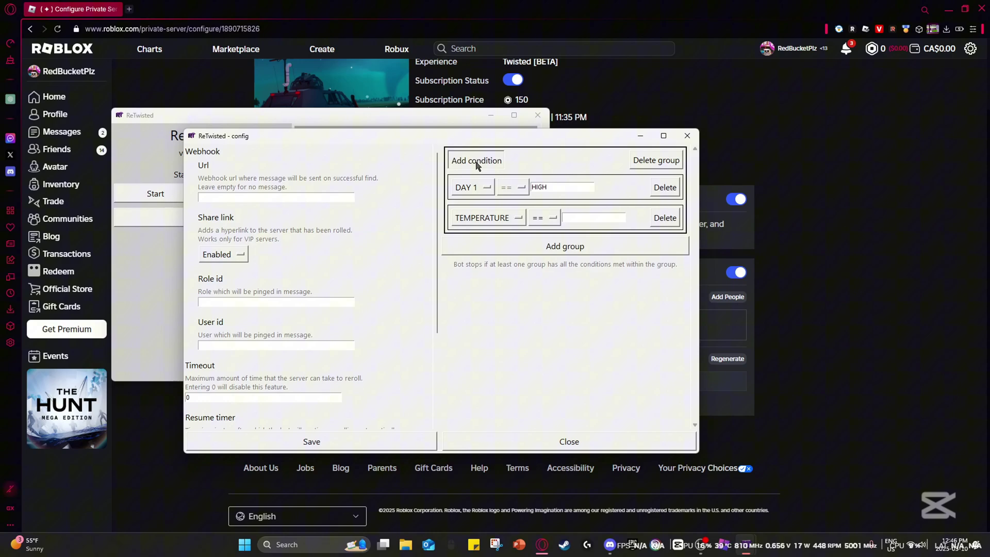
left_click(484, 217)
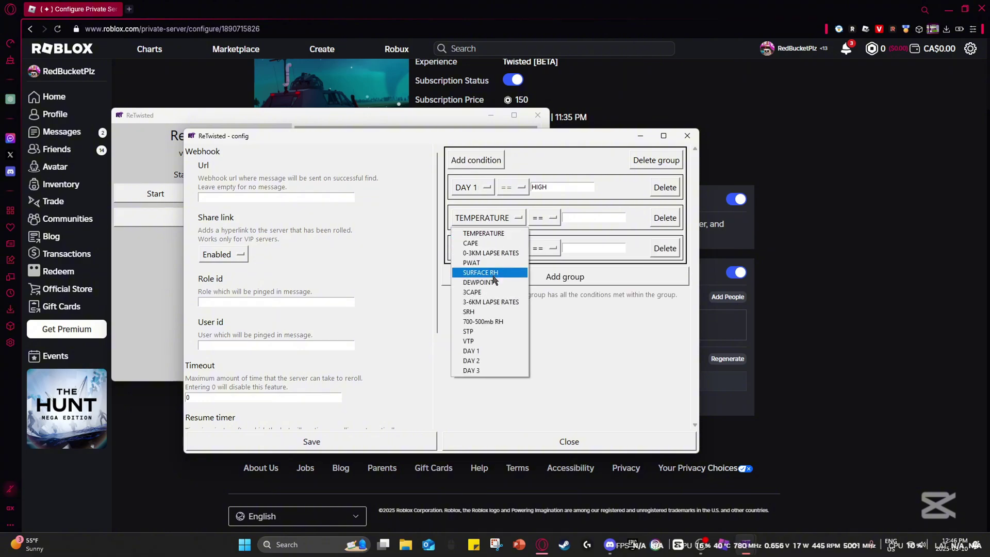
left_click(486, 333)
left_click(474, 249)
left_click(480, 372)
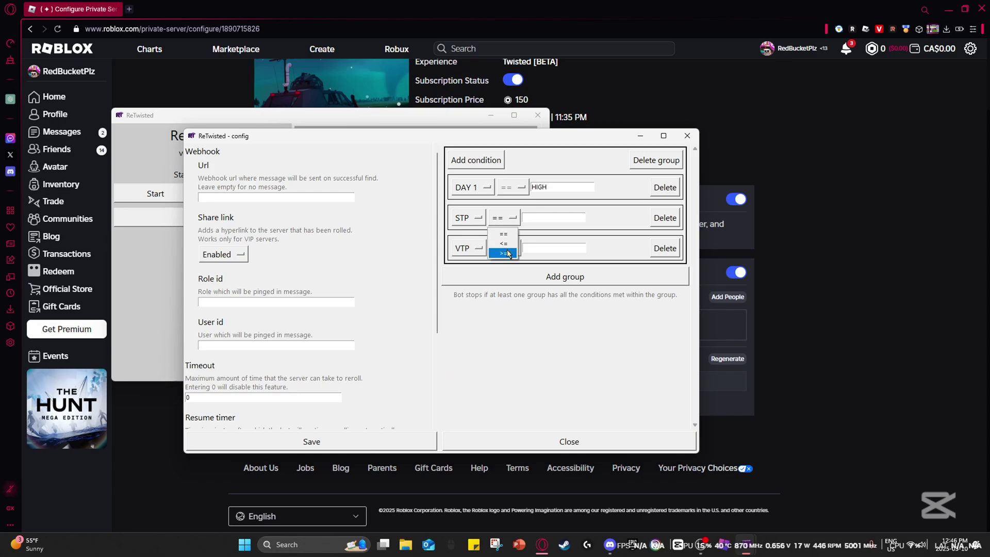
Set STP >= 6 and VTP >= 2, then close the config window.
left_click(505, 253)
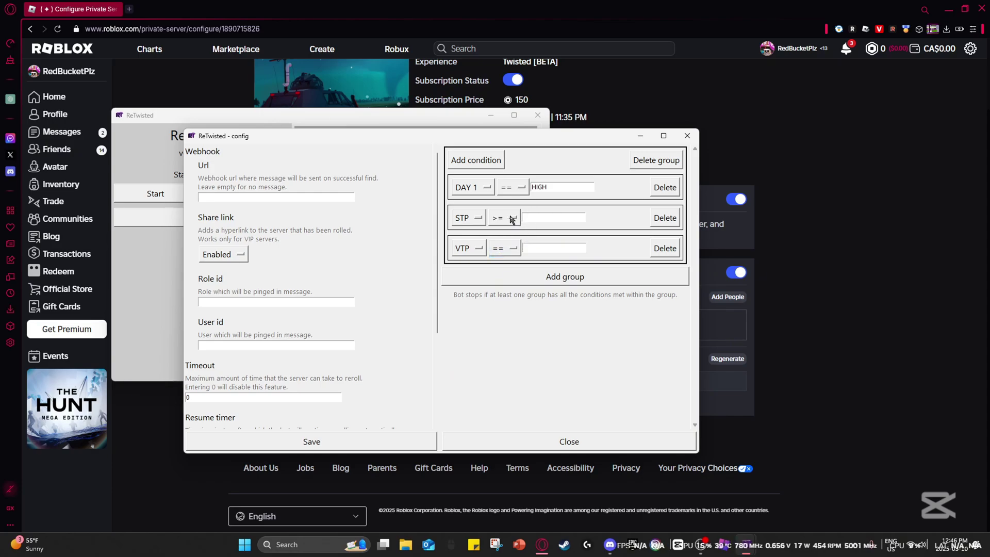
left_click(535, 216)
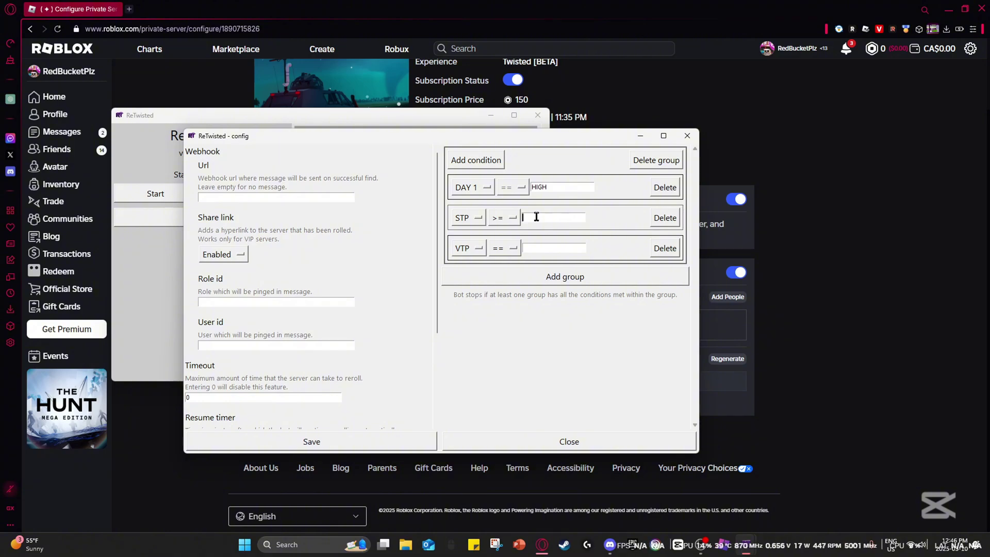
type("462")
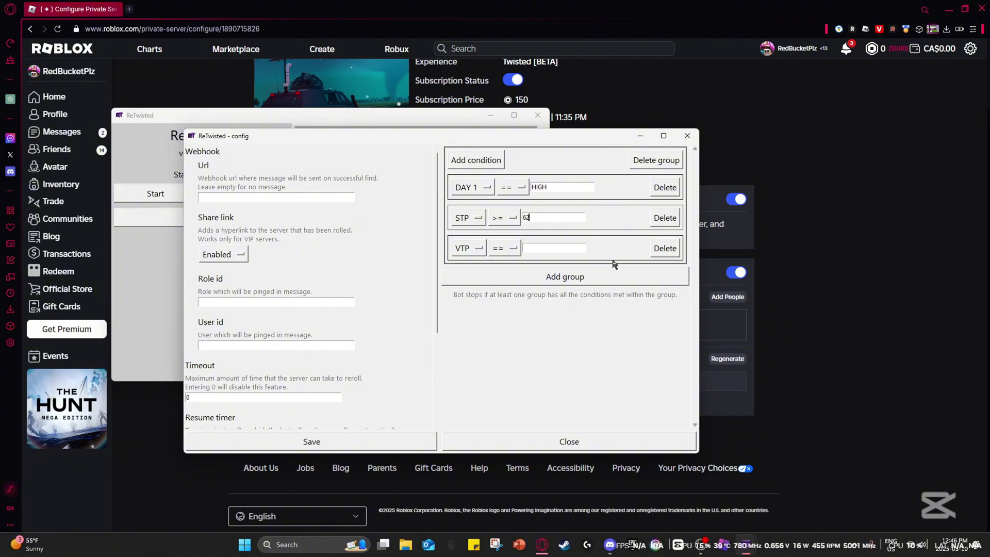
key("BackSpace")
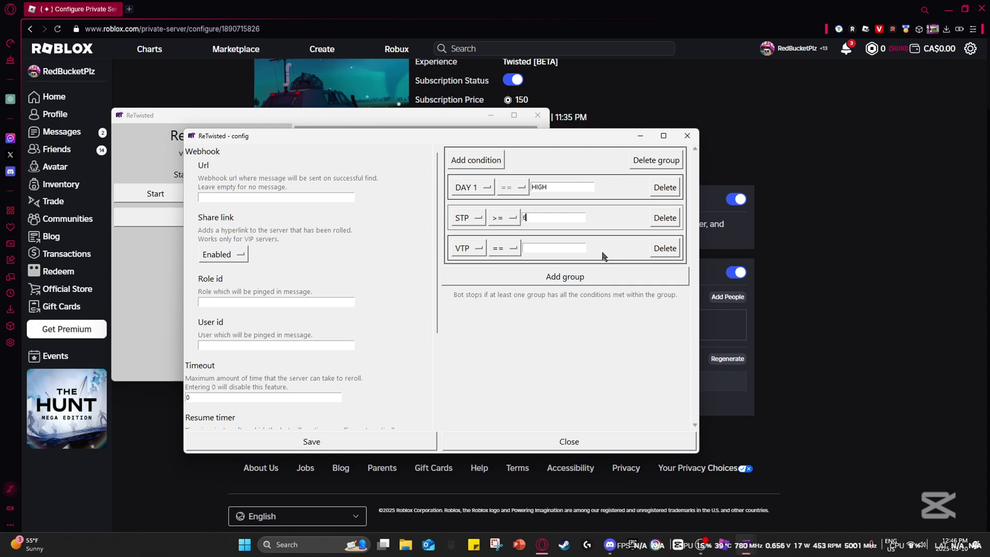
left_click(548, 249)
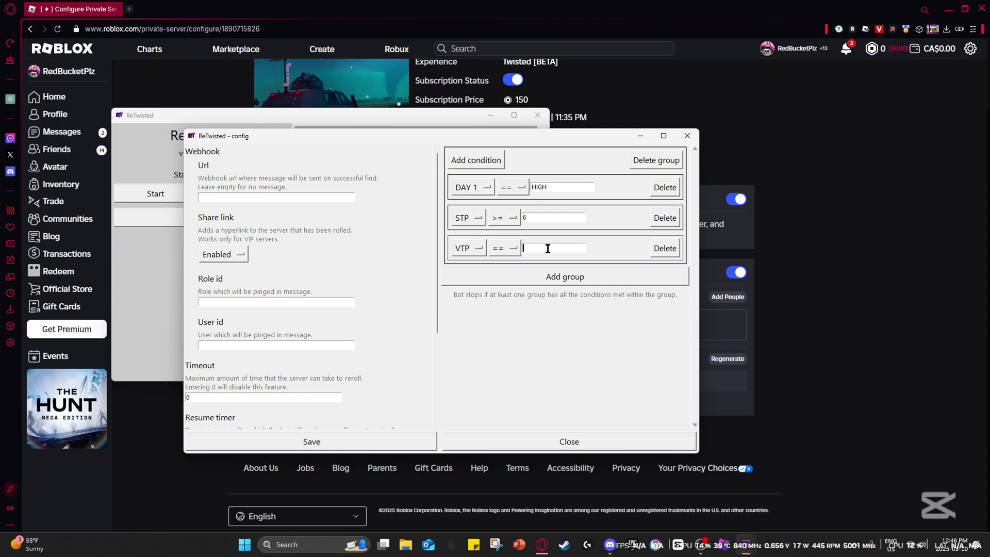
left_click(504, 284)
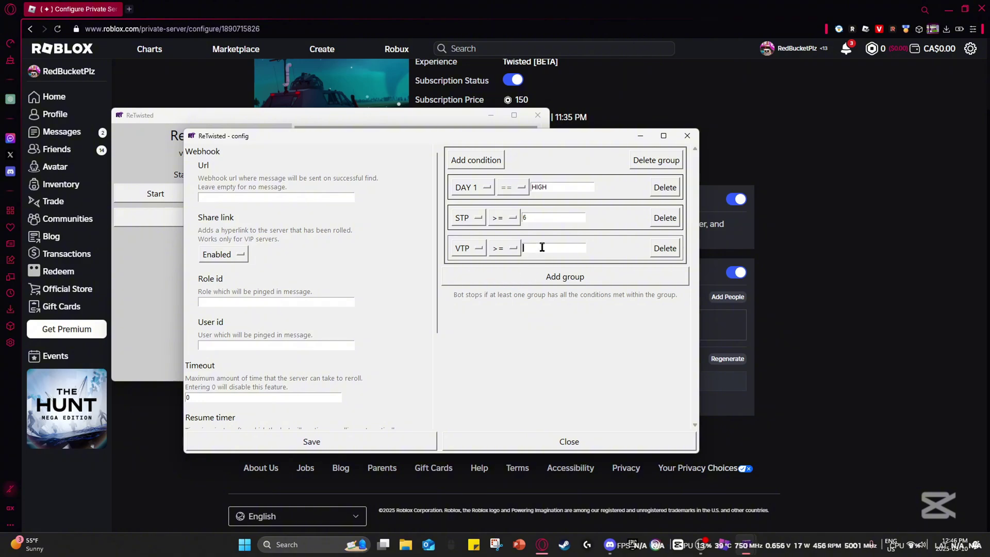
type("1")
left_click(412, 444)
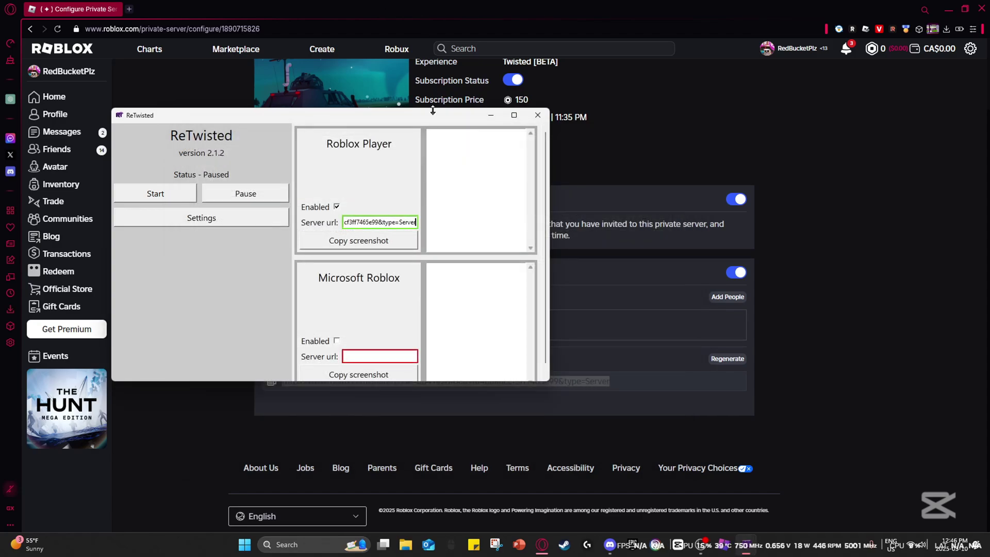
Move the ReTwisted window toward the screen centre and make it slightly shorter.
left_click_drag(432, 111, 351, 152)
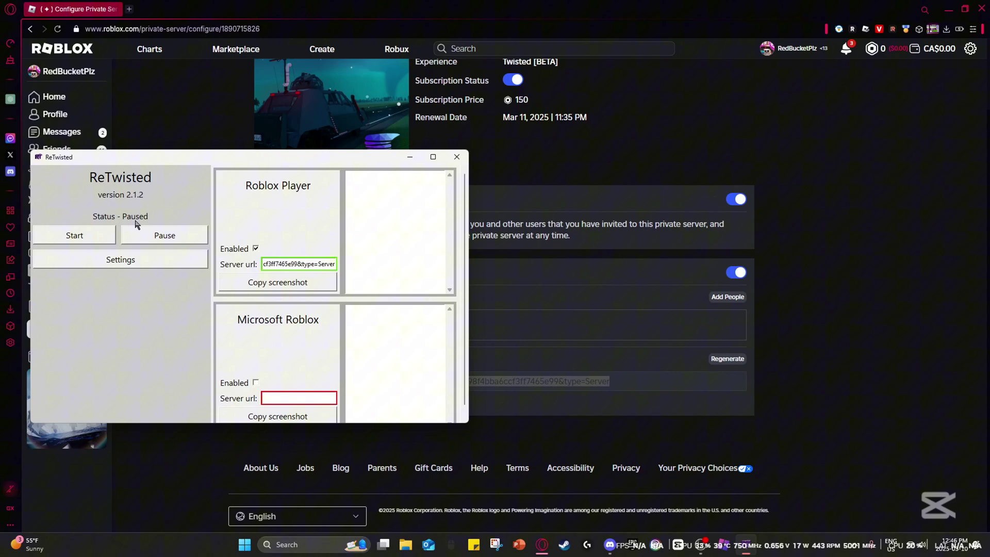
mouse_move(171, 153)
left_mouse_down()
mouse_move(180, 104)
mouse_move(392, 109)
left_mouse_up()
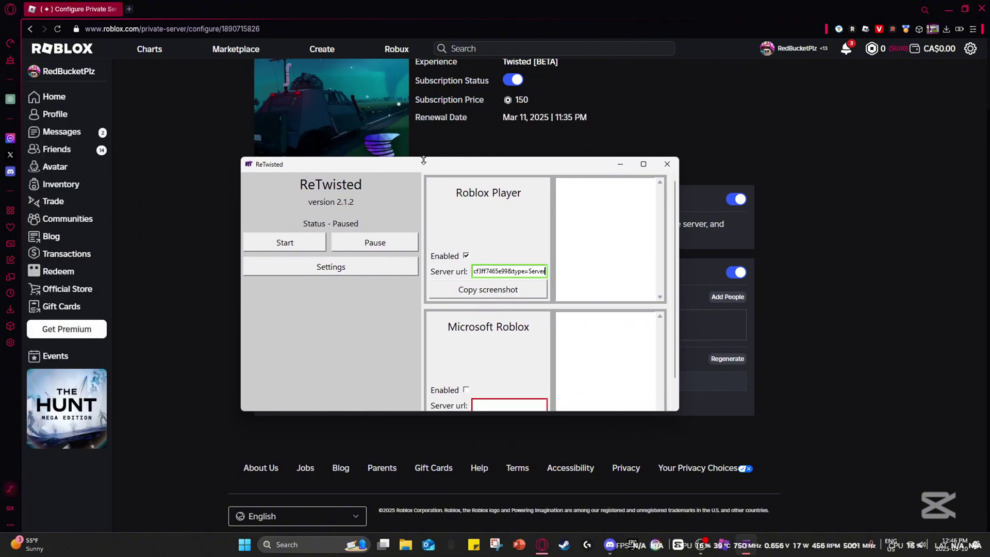
left_click_drag(492, 118, 556, 148)
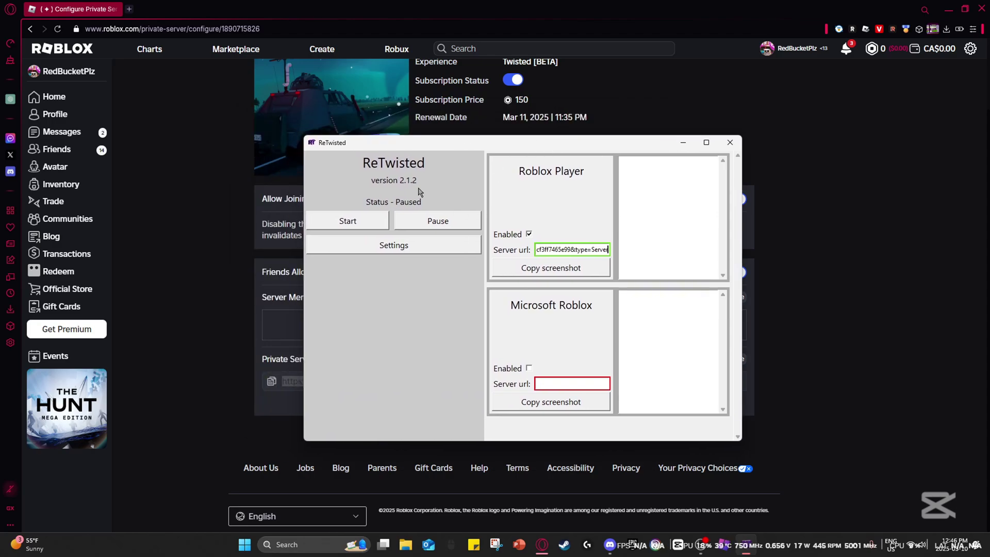
Start ReTwisted's automatic rerolling and hide its window while Roblox launches.
left_click(338, 221)
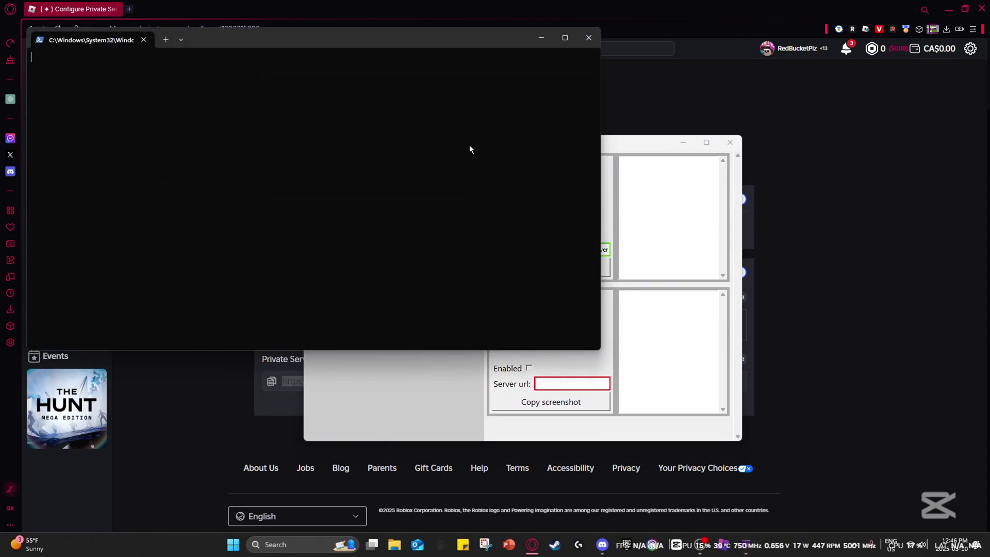
left_click_drag(577, 143, 290, 177)
left_click(396, 175)
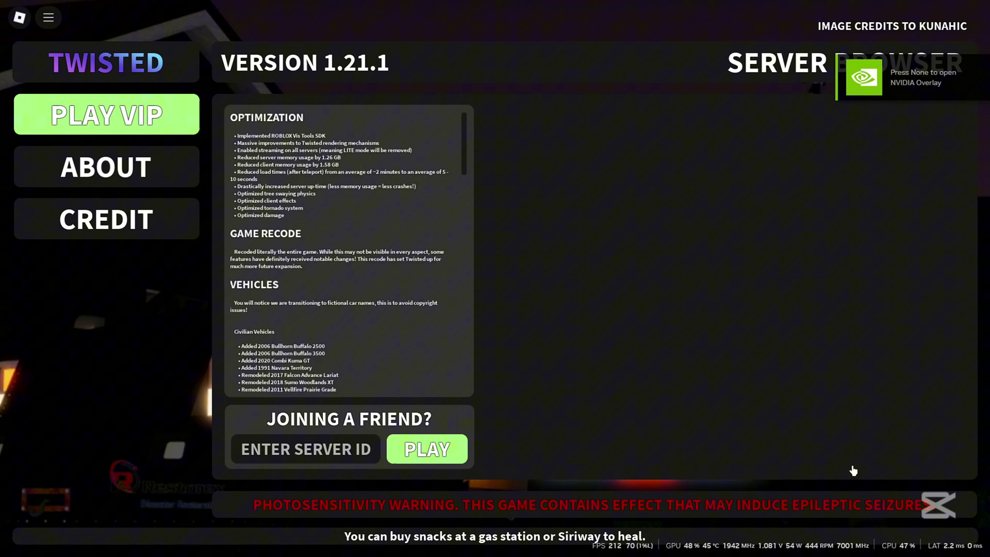
Join the VIP server, spawn at Prior Lake, and open its weather forecast.
left_click(104, 116)
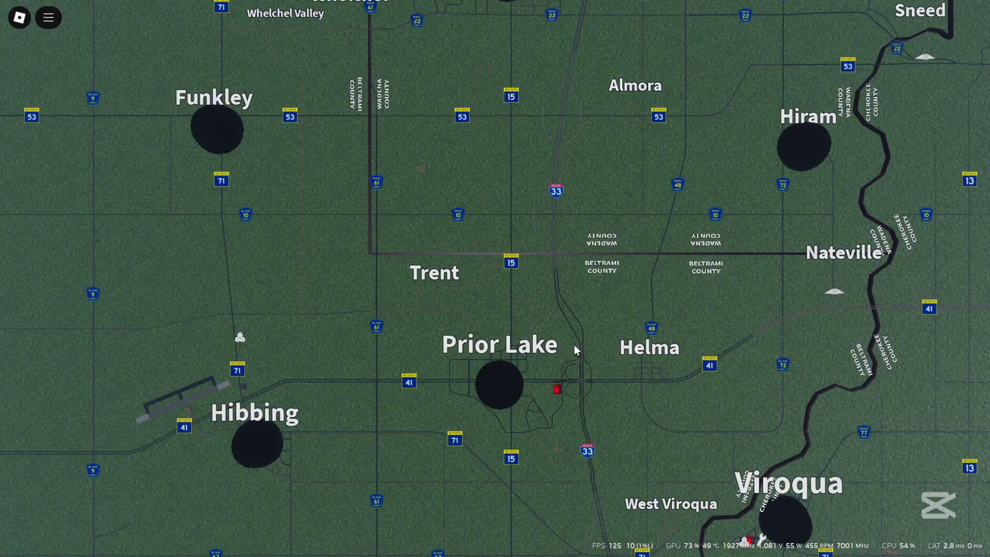
left_click(497, 390)
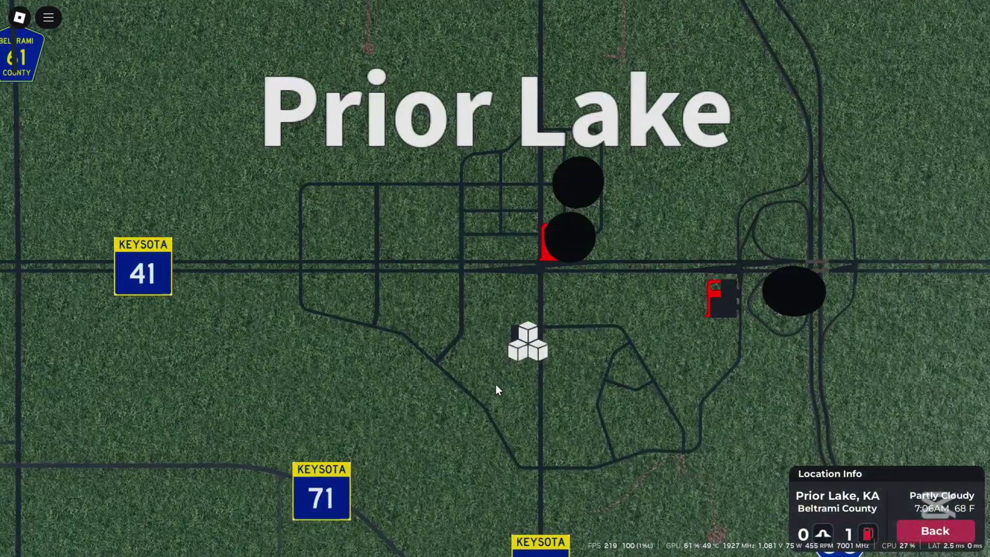
left_click(563, 261)
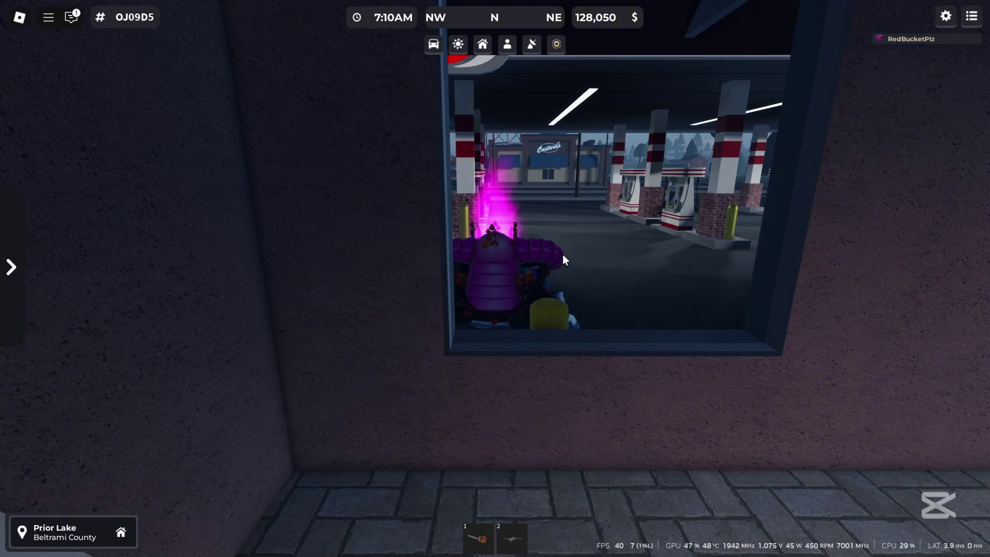
left_click(458, 44)
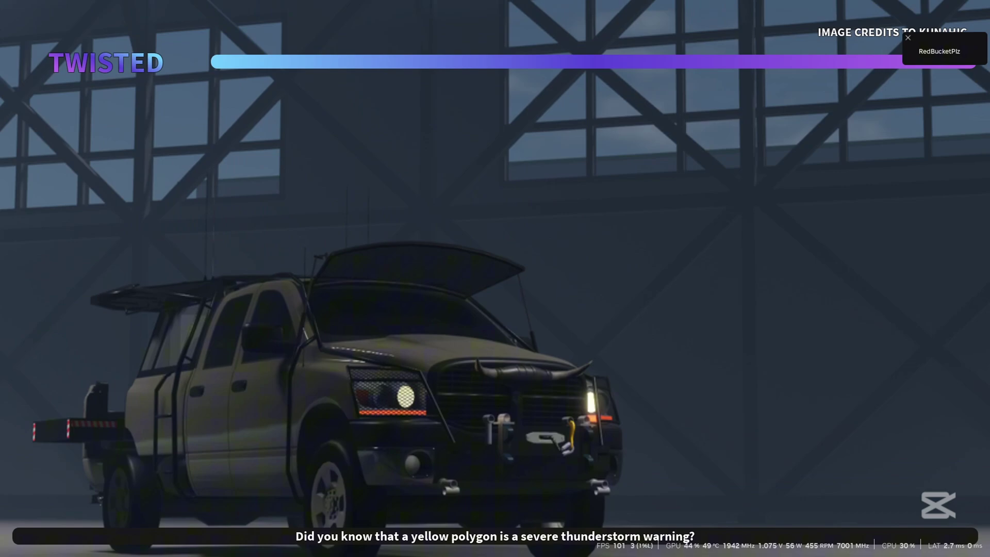
Check each rerolled server's Thermodynamics forecast until Day 1 HIGH with STP 8, VTP 2 appears.
left_click_drag(259, 98, 116, 99)
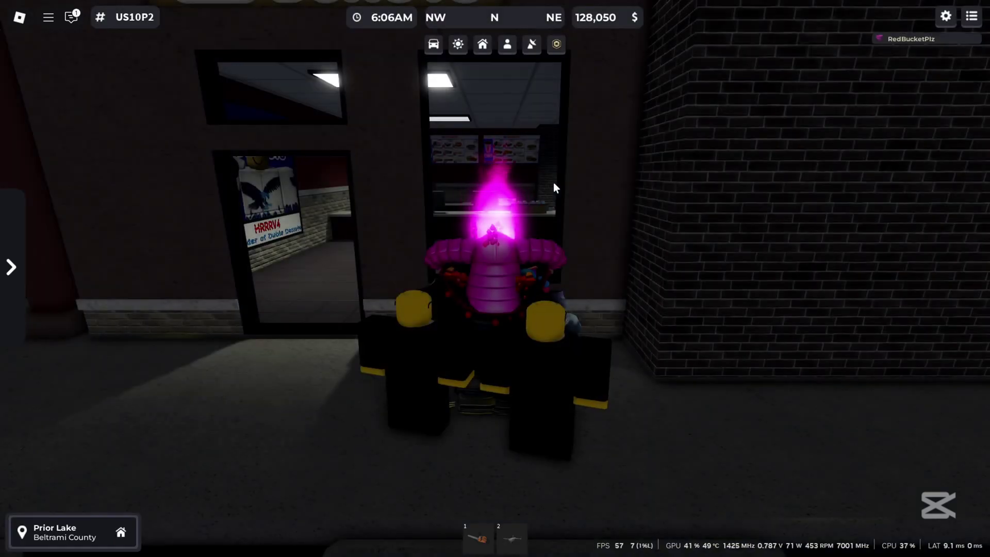
left_click(459, 45)
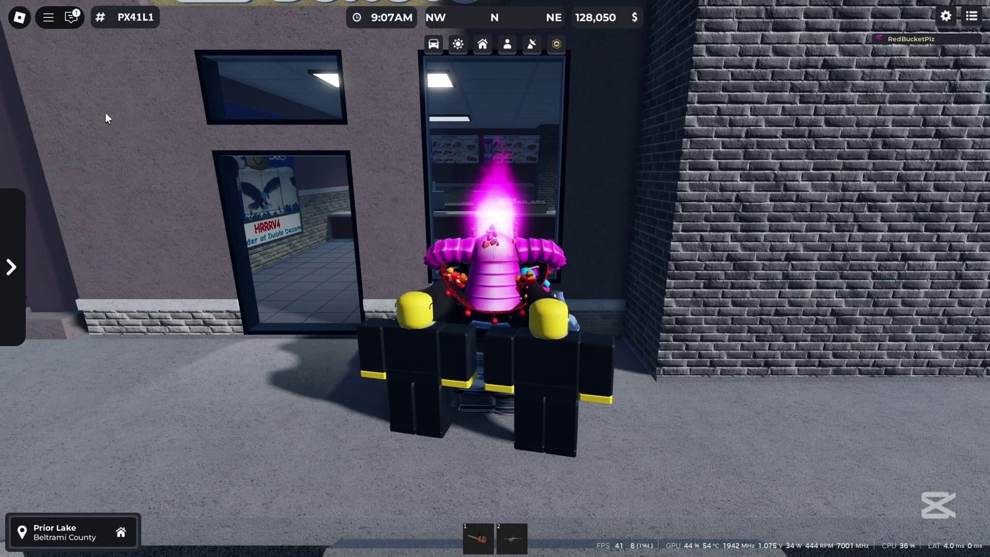
left_click(459, 46)
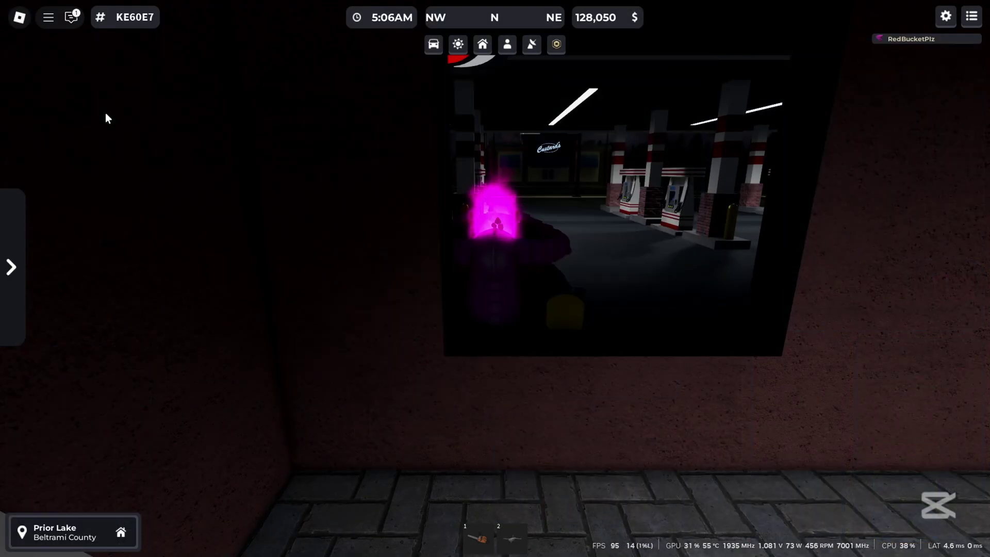
left_click(459, 45)
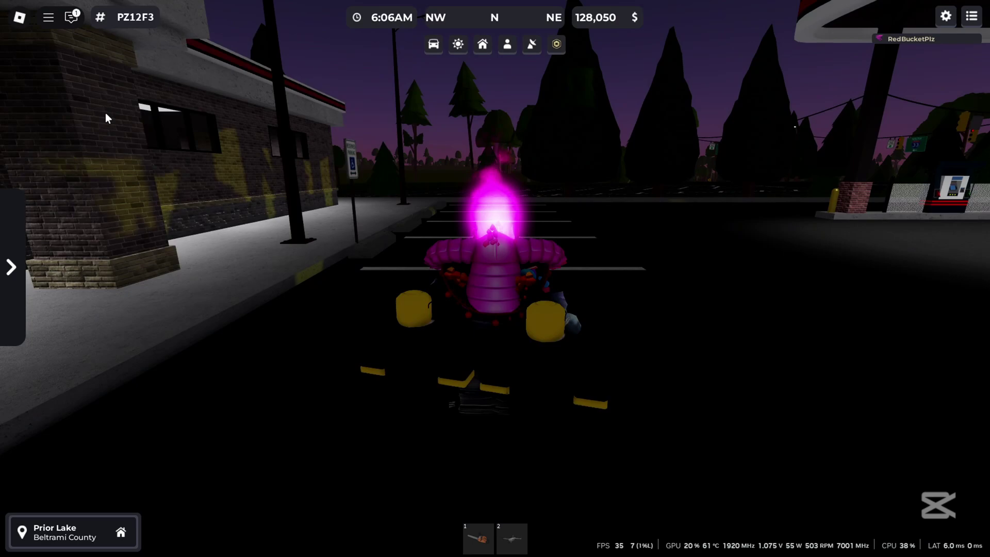
left_click(459, 45)
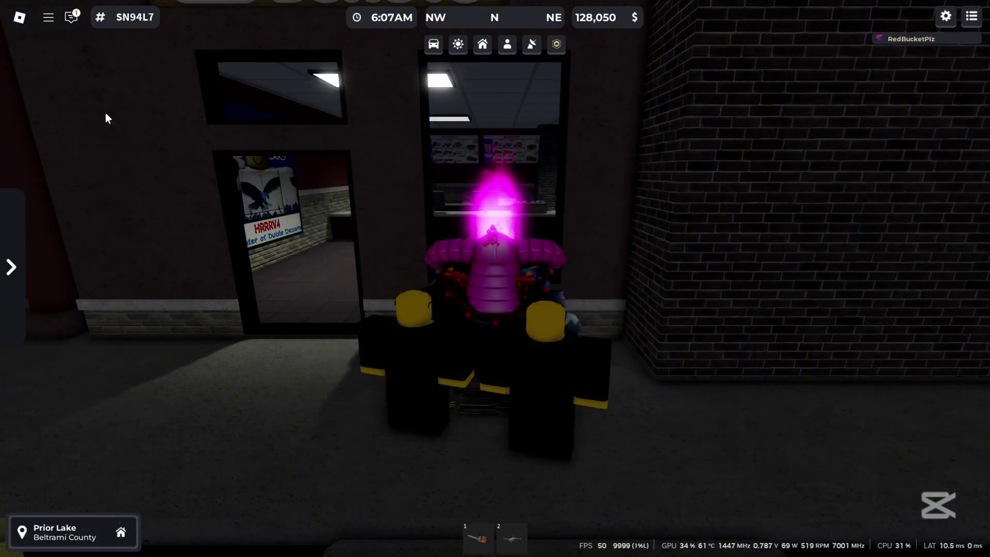
left_click(459, 44)
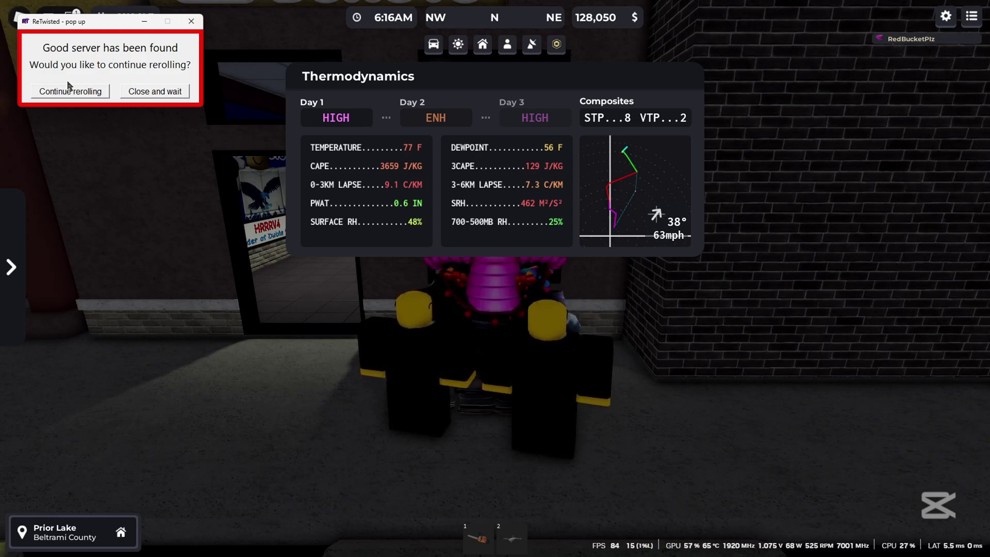
Close the good-server pop-up to keep this server, then drive away with W.
left_click(140, 91)
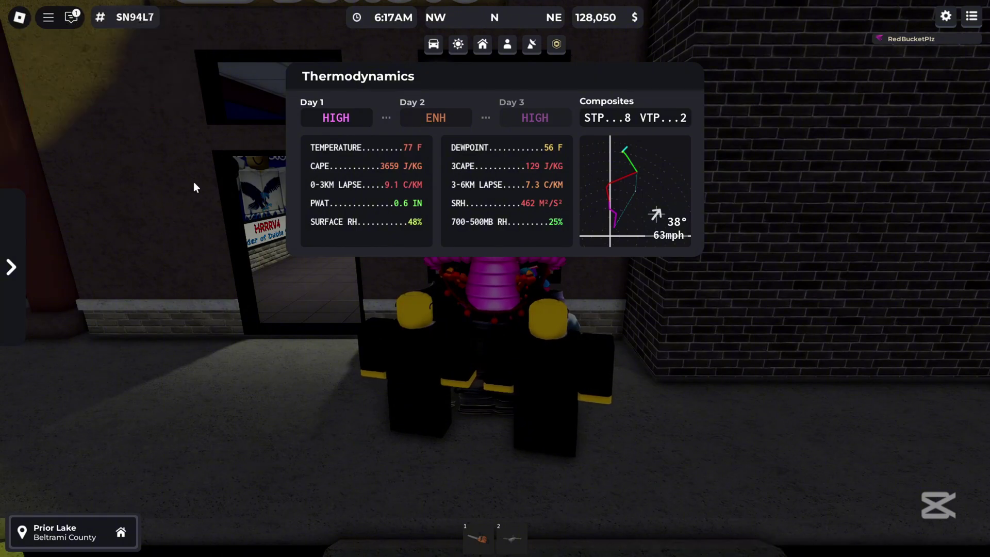
key("w")
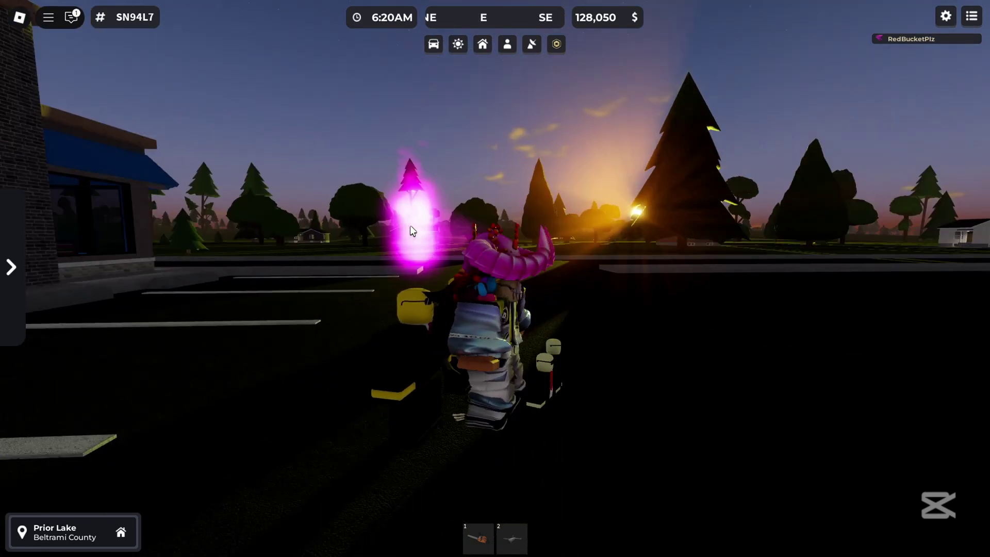
scroll(410, 225, "up", 3)
scroll(410, 225, "down", 3)
scroll(410, 225, "down", 2)
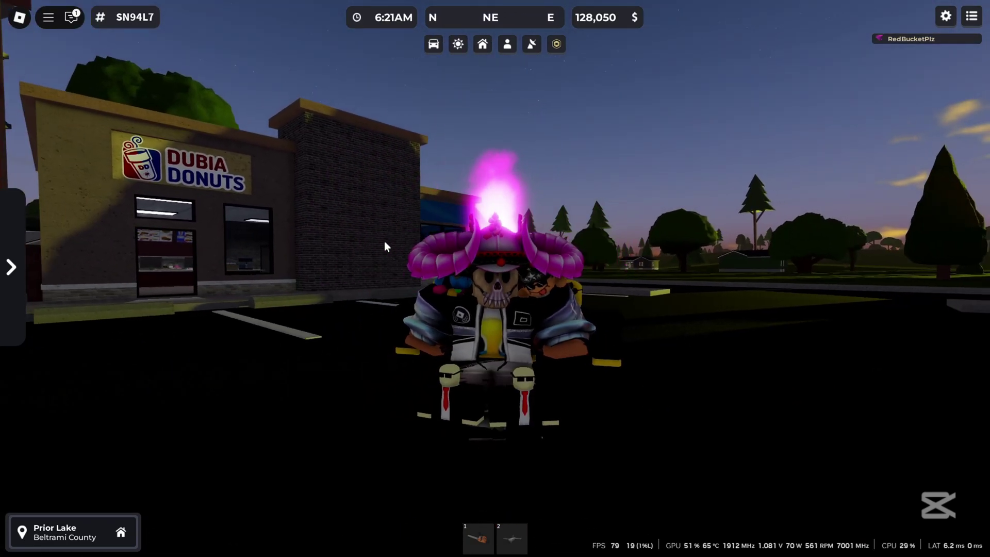